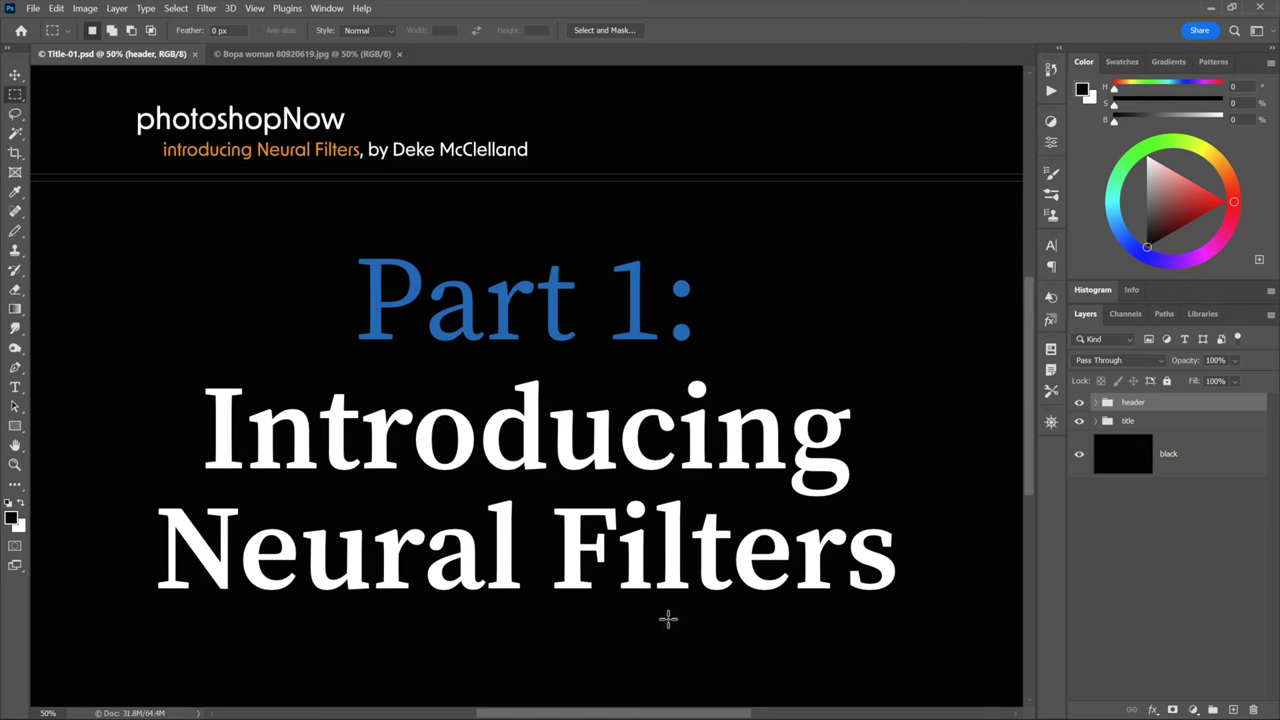
# Switch to the Bopa woman 80920619.jpg portrait and drop down the Filter menu
pyautogui.hotkey('ctrl', 'Tab')
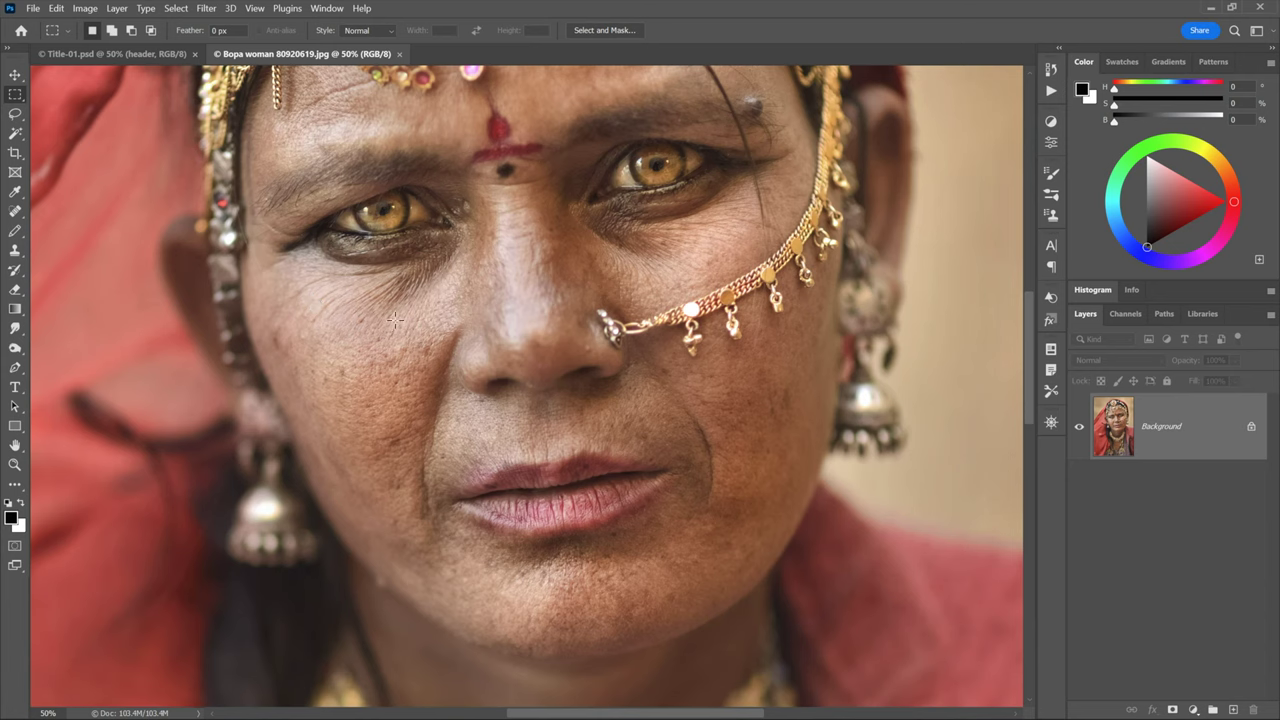
pyautogui.click(206, 10)
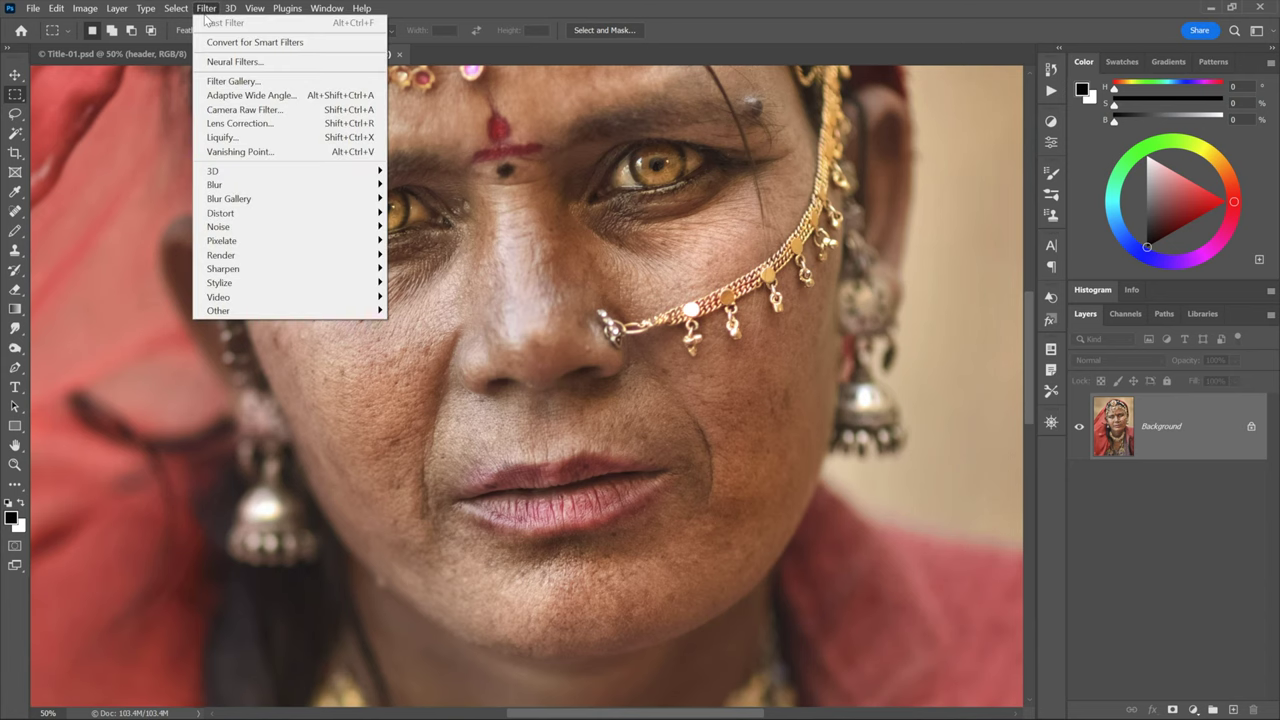
# Launch Neural Filters on the portrait, browse the Wait list, then return to All filters
pyautogui.click(277, 64)
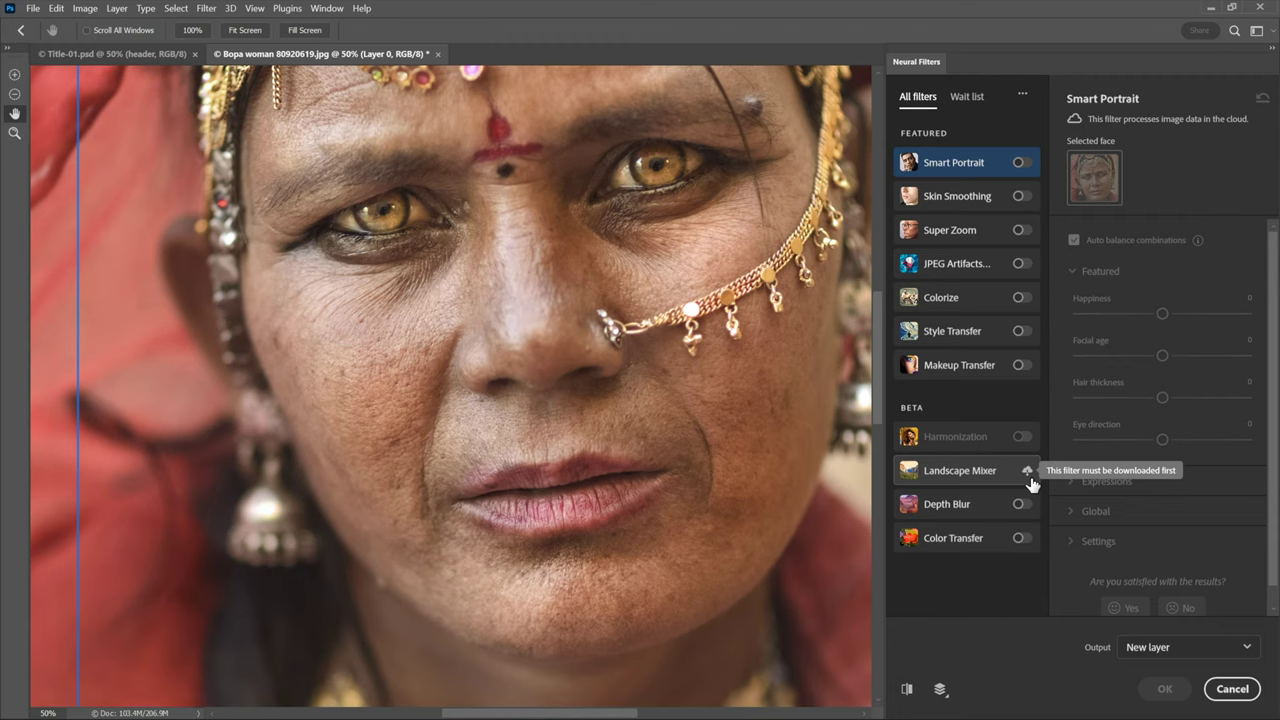
pyautogui.click(960, 108)
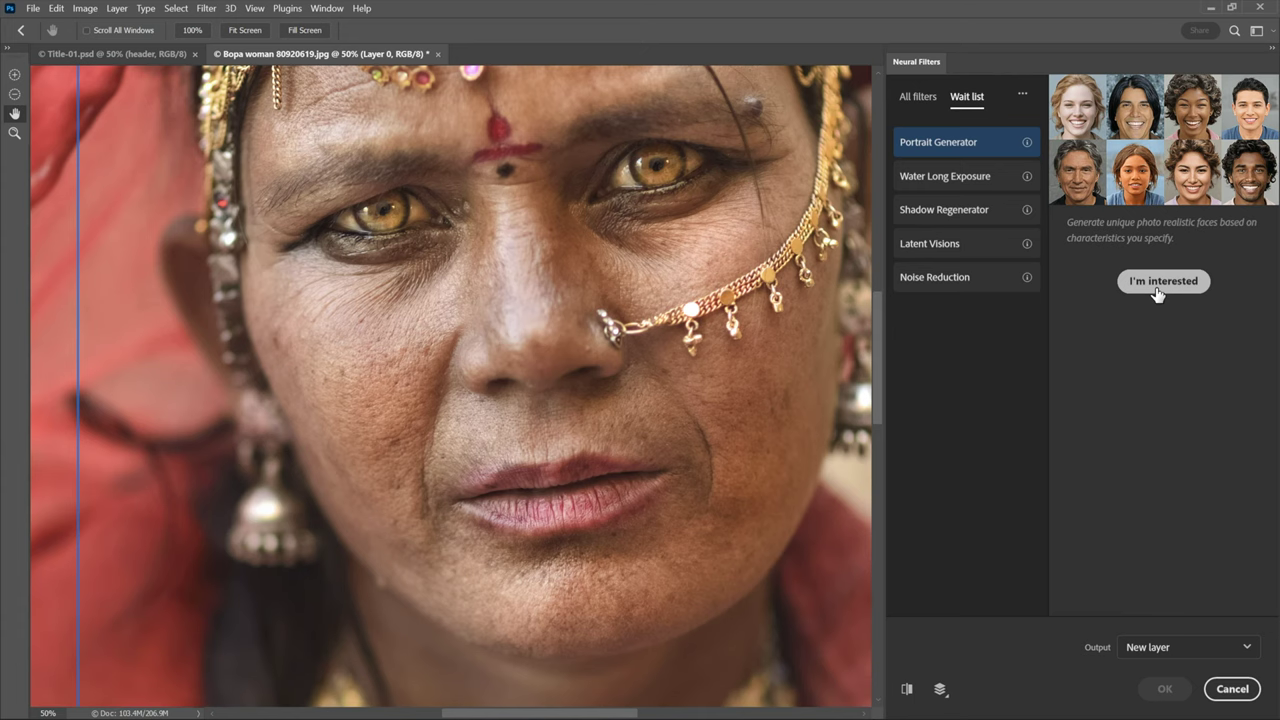
pyautogui.click(920, 100)
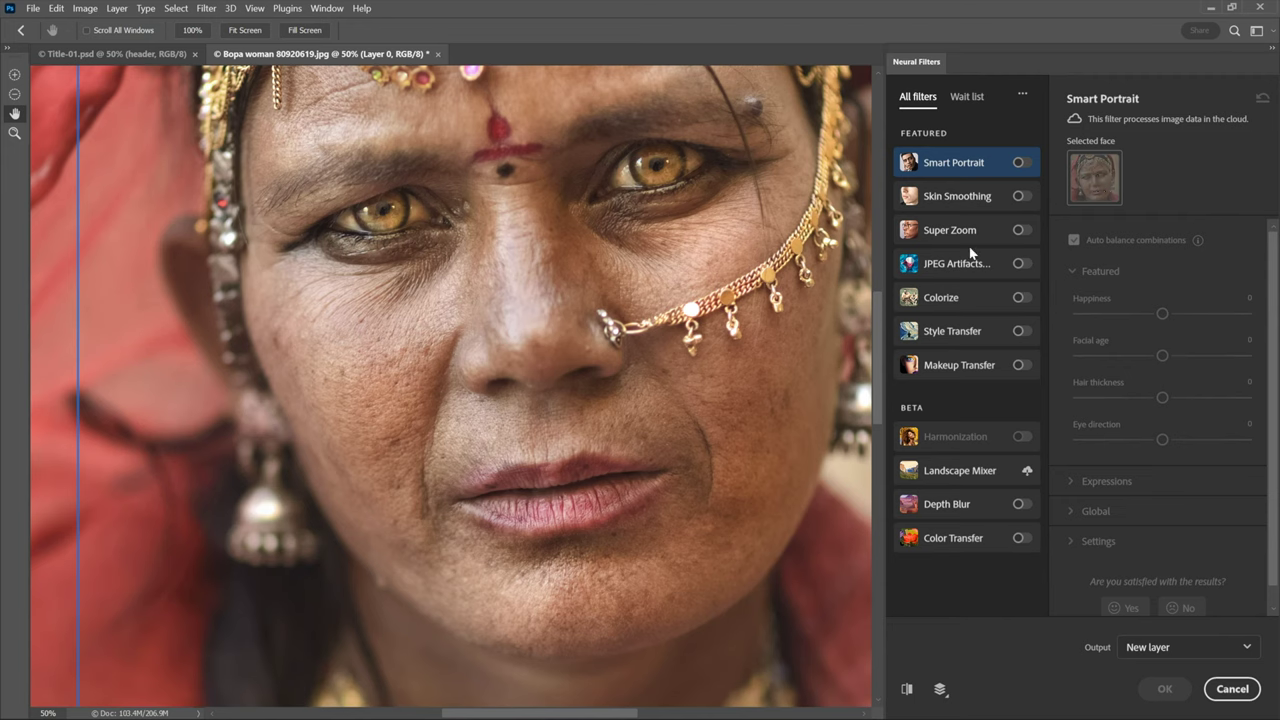
# Go from Fit Screen to 100% and pan up to the left eye, nose, forehead and bindi
pyautogui.click(235, 30)
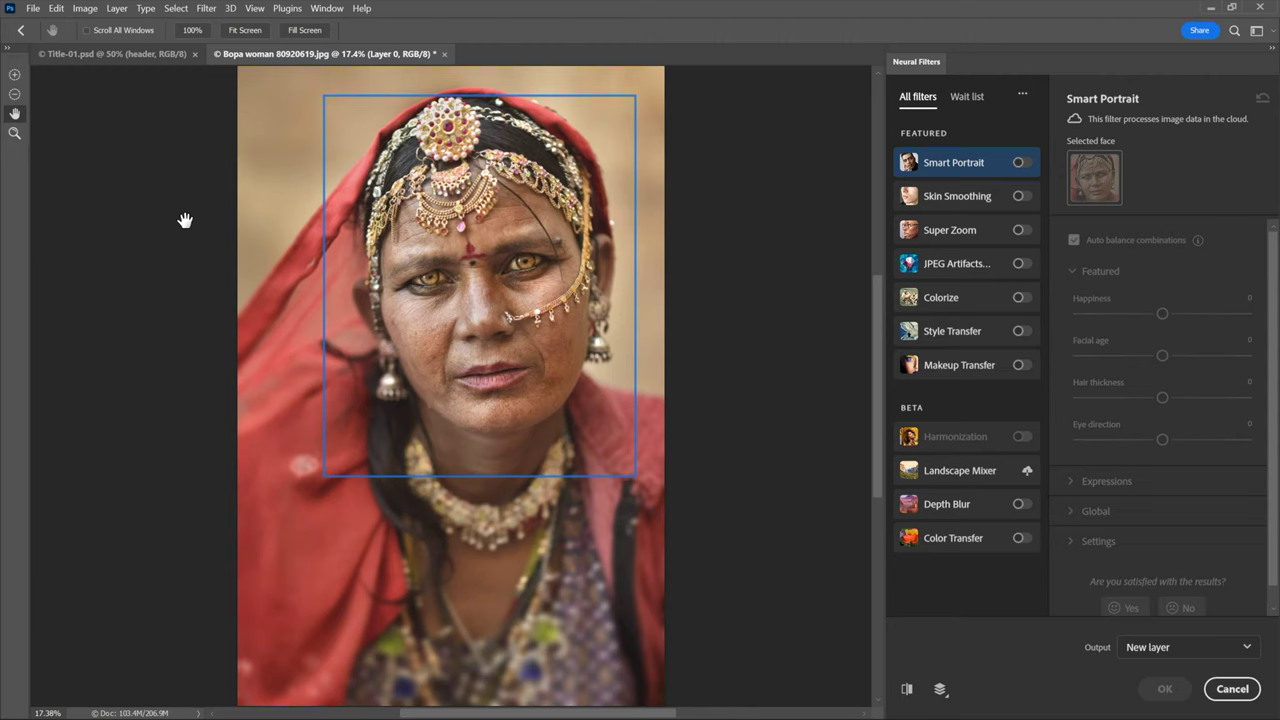
pyautogui.click(194, 31)
pyautogui.moveTo(456, 101); pyautogui.dragTo(443, 551)
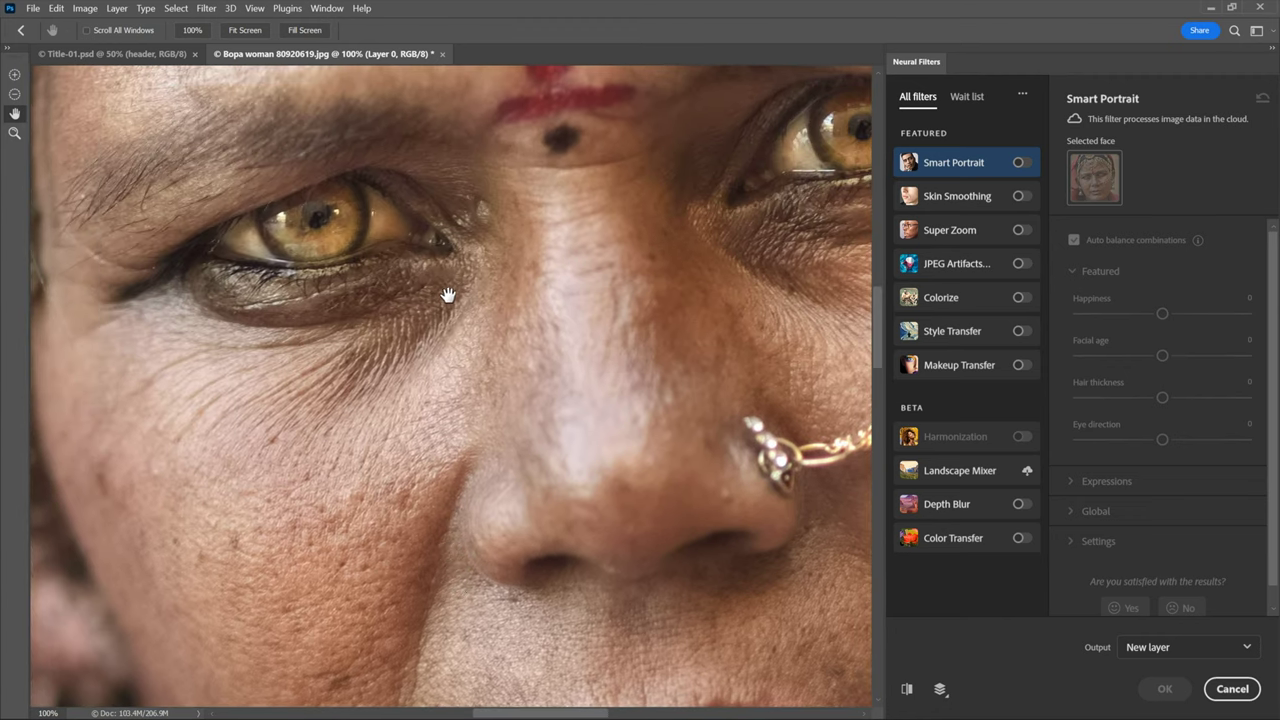
pyautogui.moveTo(457, 289); pyautogui.dragTo(457, 361)
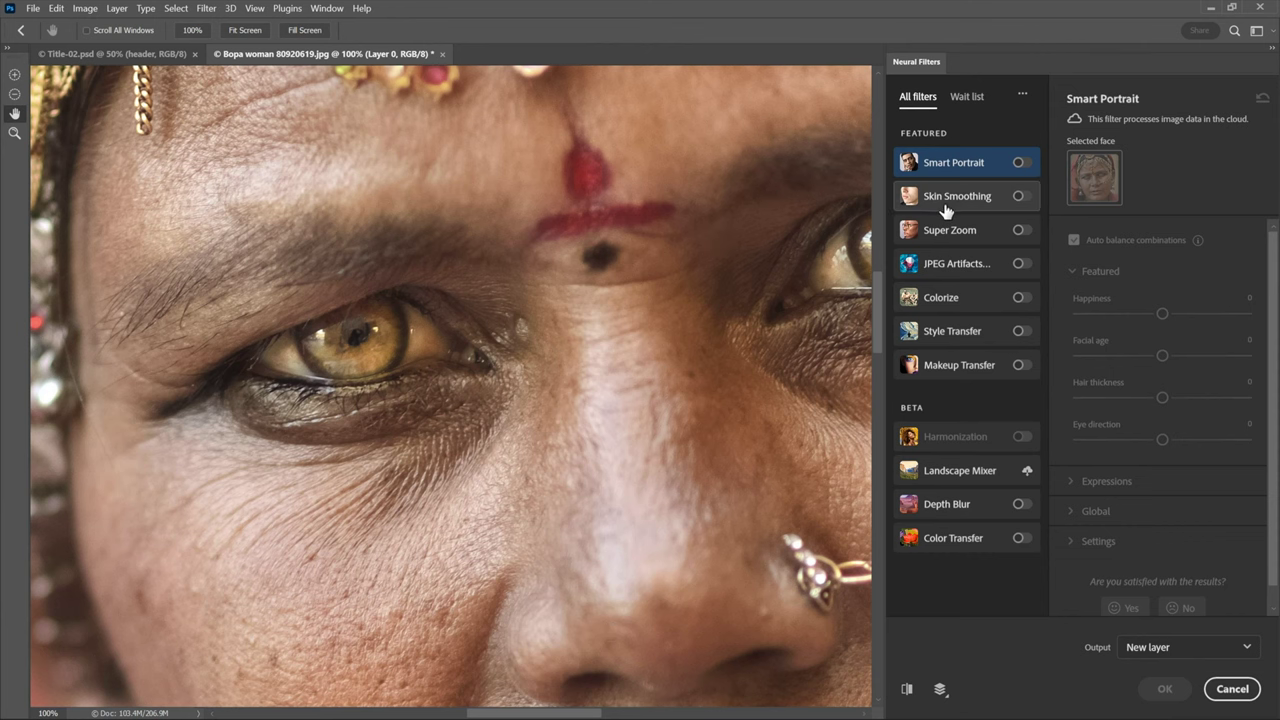
pyautogui.moveTo(945, 209)
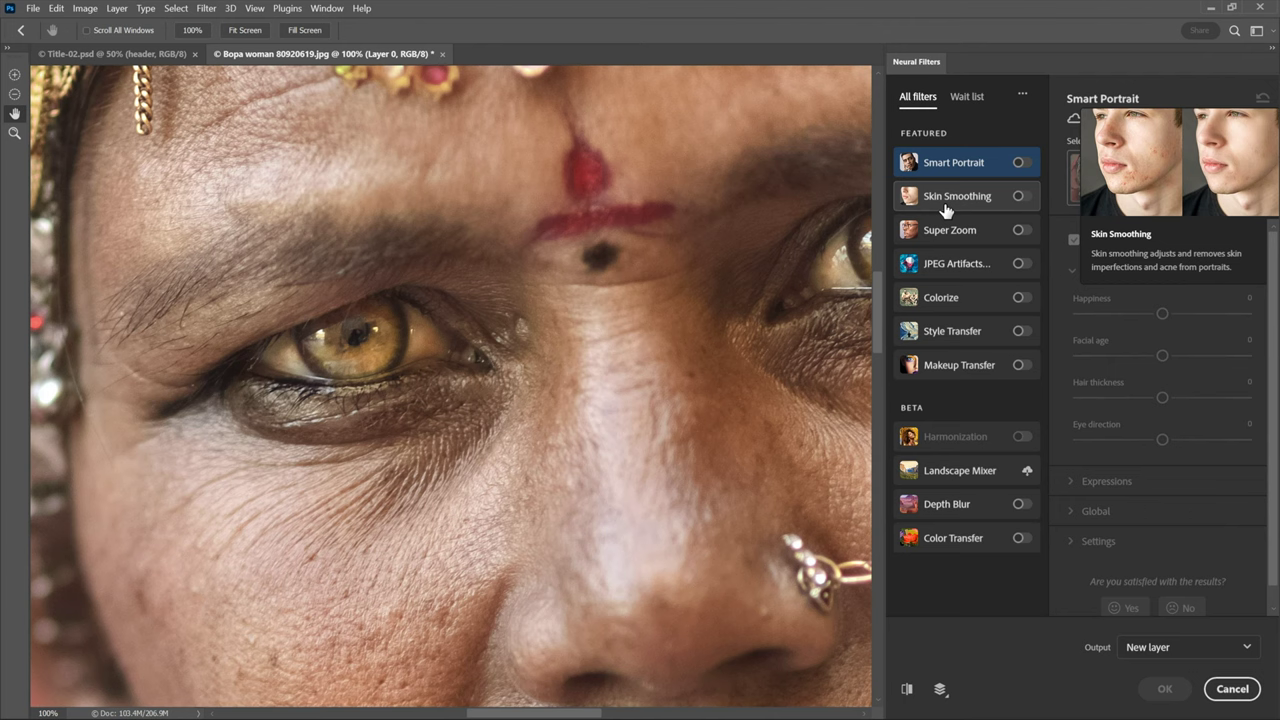
# Switch on Skin Smoothing, previewing the face at Blur 50 and Smoothness 0
pyautogui.click(1019, 198)
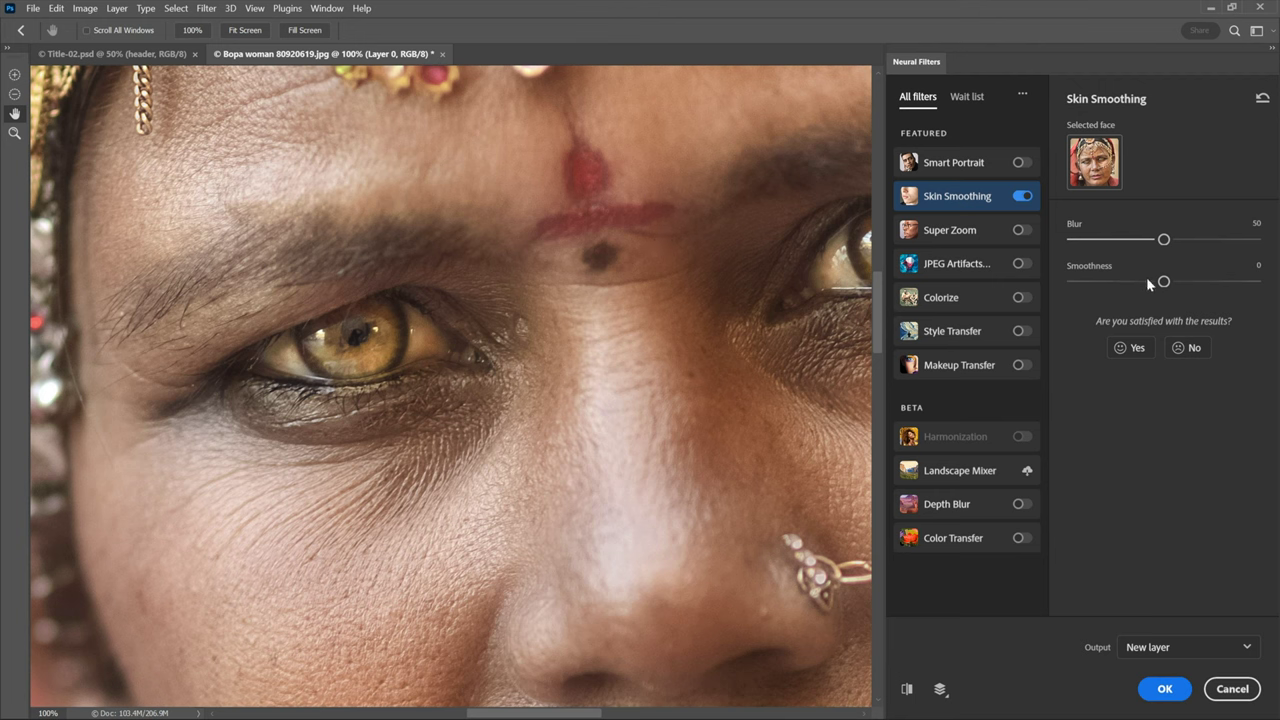
# Push Smoothness to +50, then down to -50, and raise Blur to 100
pyautogui.moveTo(1163, 282); pyautogui.dragTo(1278, 285)
pyautogui.moveTo(1255, 283); pyautogui.dragTo(1052, 287)
pyautogui.moveTo(1164, 239); pyautogui.dragTo(1255, 239)
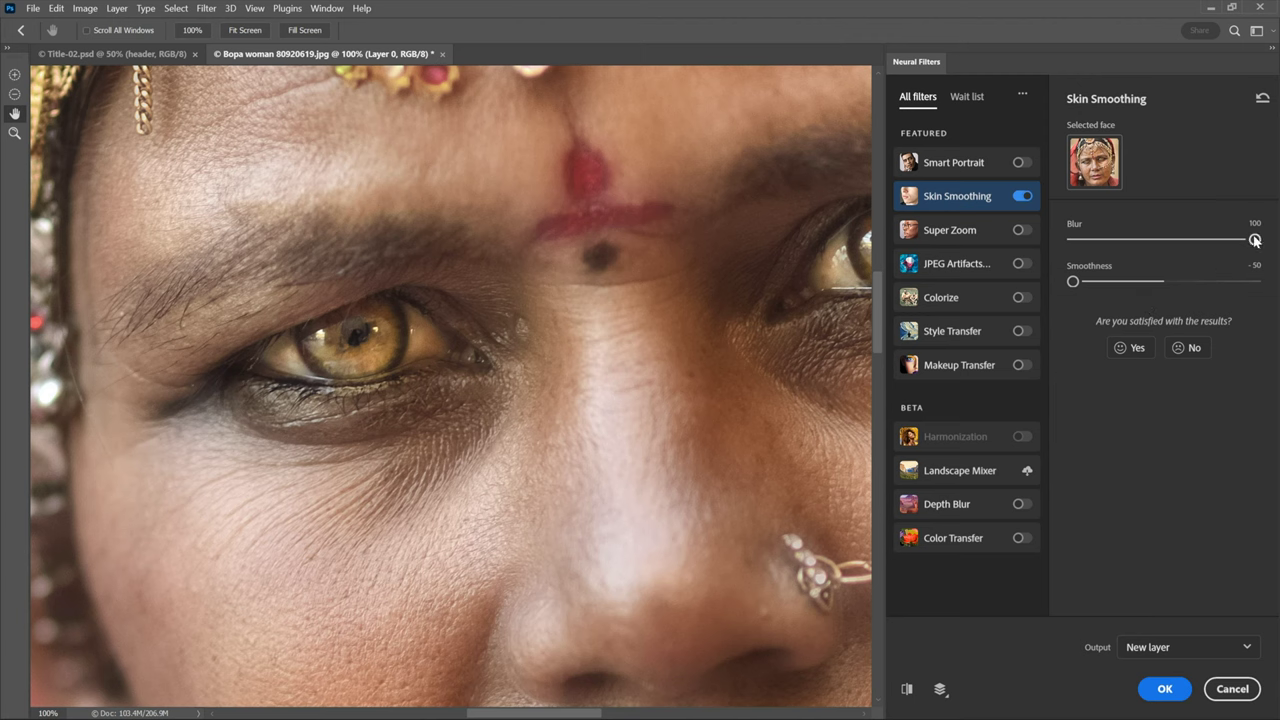
# Drop Blur from 100 to 0 and bring Smoothness from -50 back to 0
pyautogui.moveTo(1255, 240); pyautogui.dragTo(1050, 247)
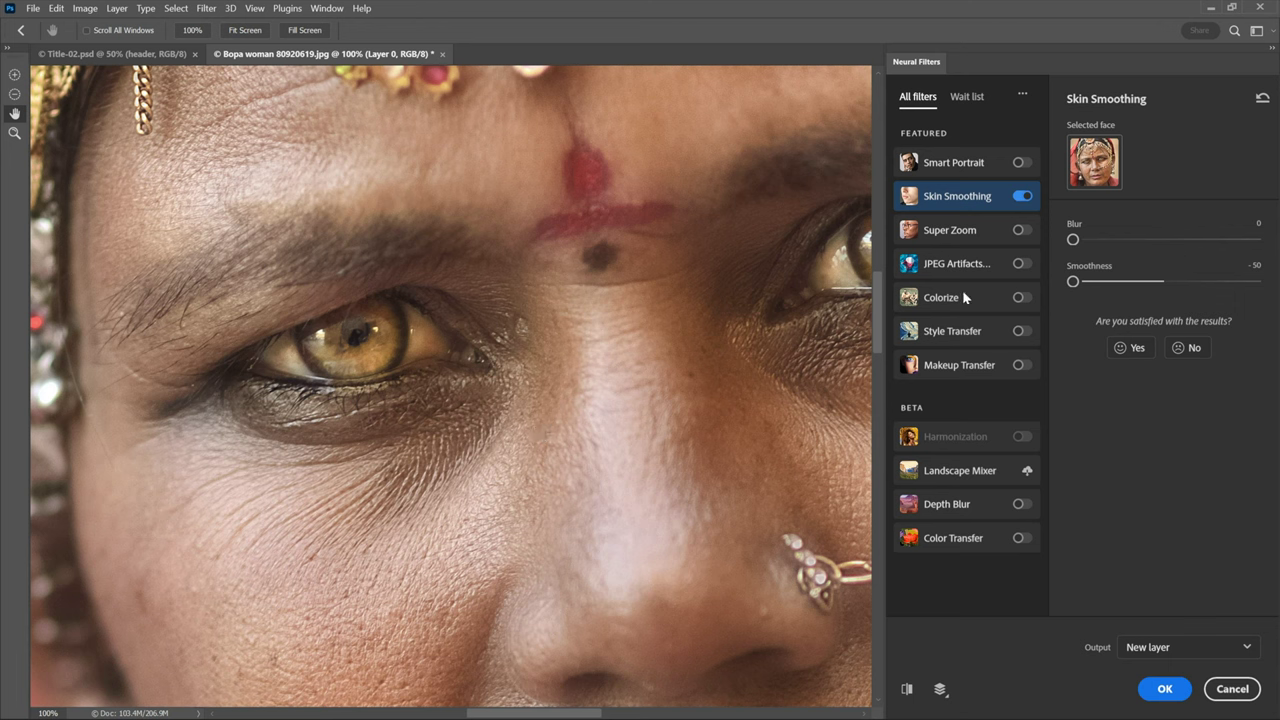
pyautogui.moveTo(1073, 283); pyautogui.dragTo(1165, 287)
pyautogui.click(907, 690)
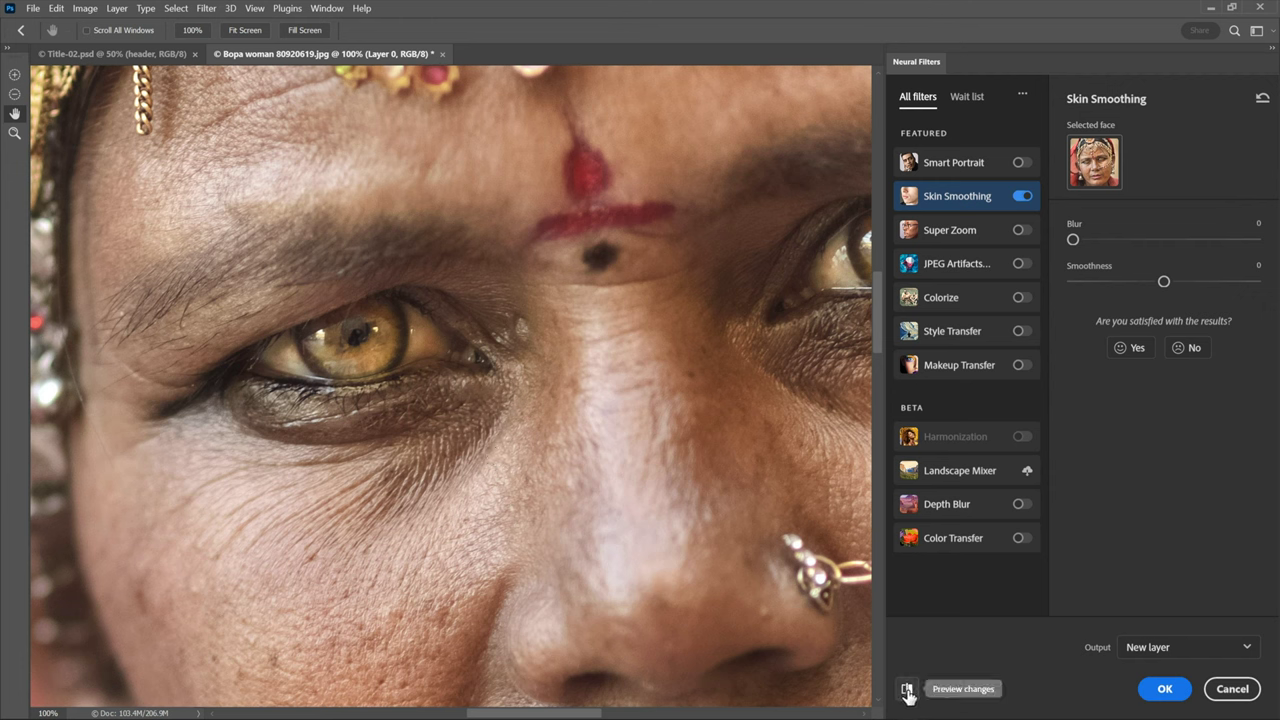
pyautogui.click(907, 690)
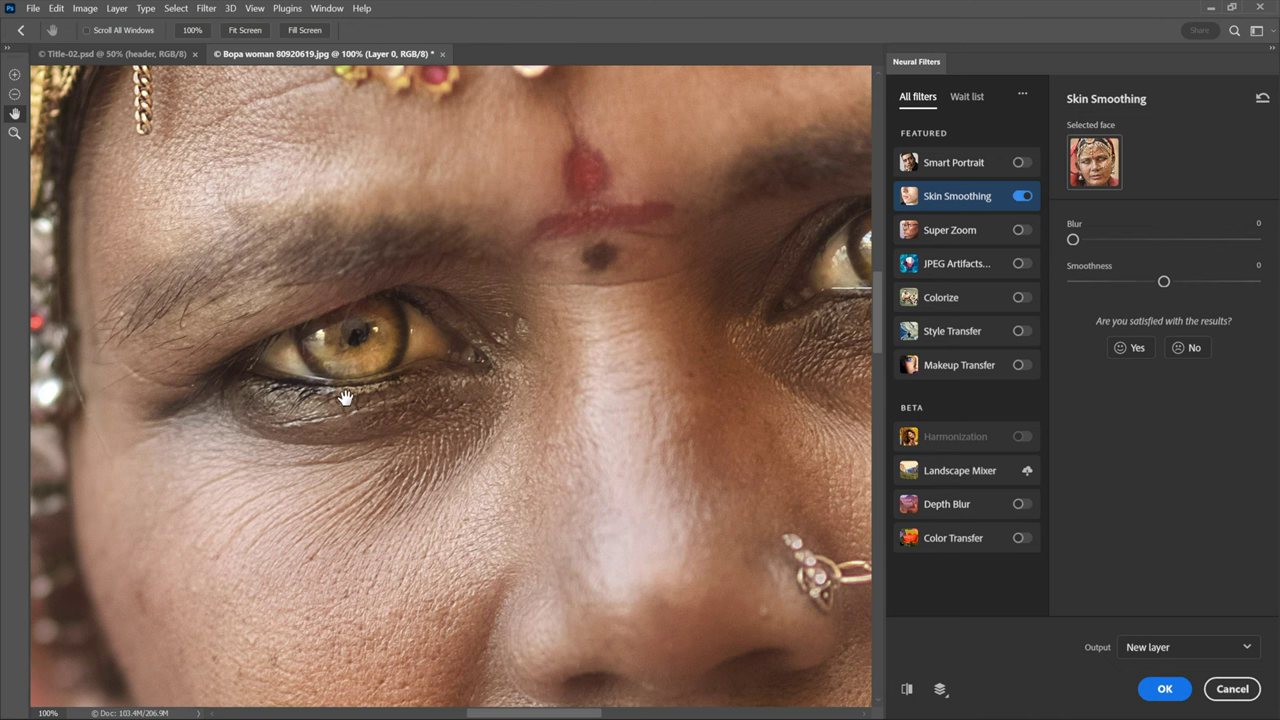
pyautogui.click(907, 690)
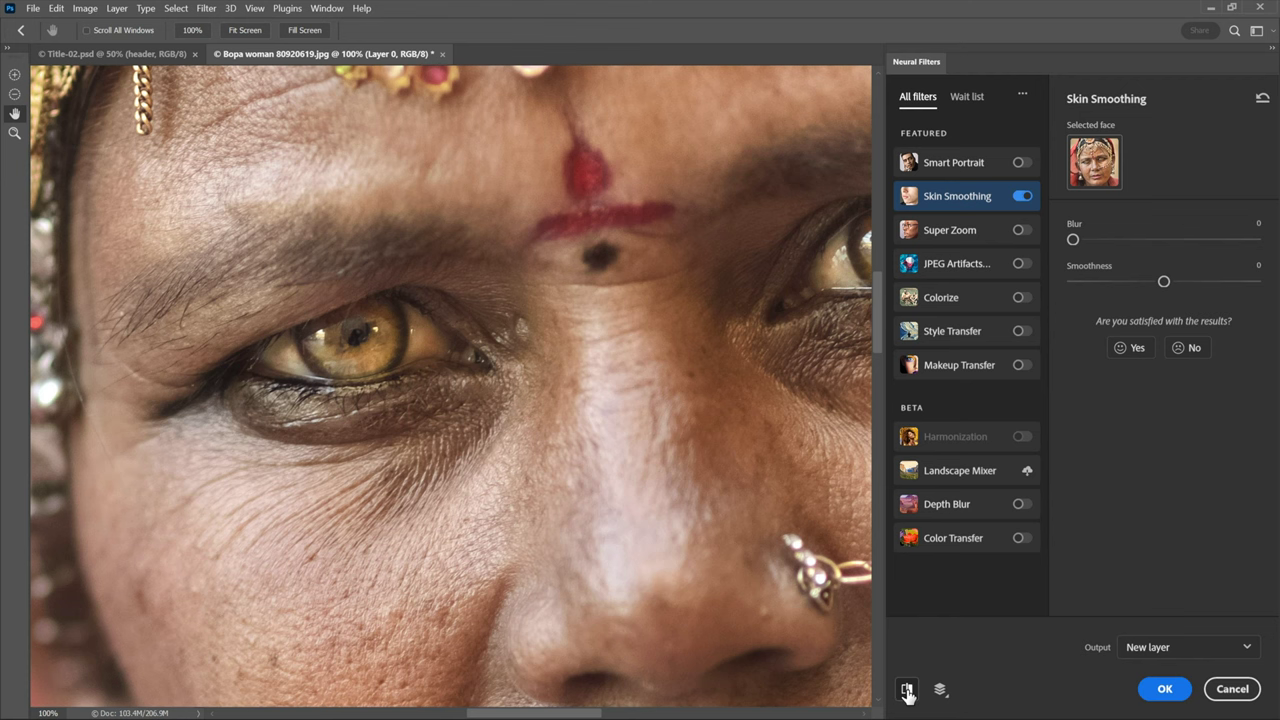
pyautogui.click(907, 690)
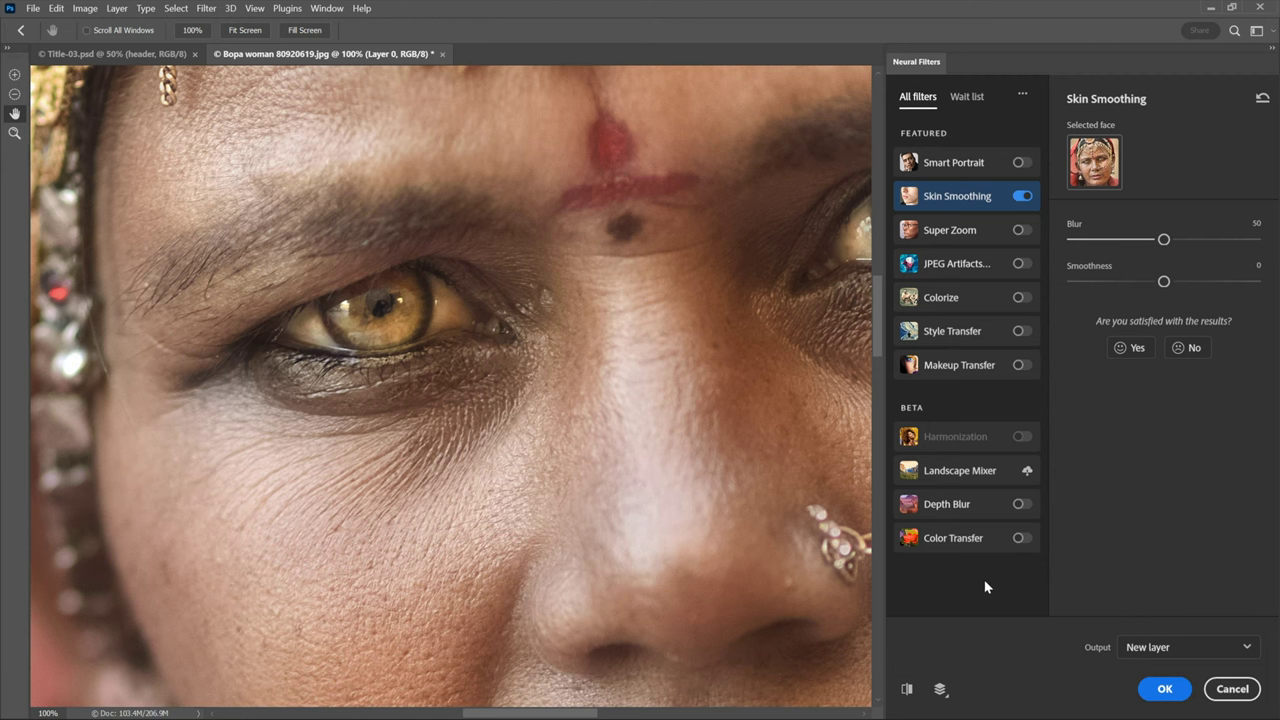
# Change the Skin Smoothing Output from New layer to Current layer
pyautogui.click(1195, 653)
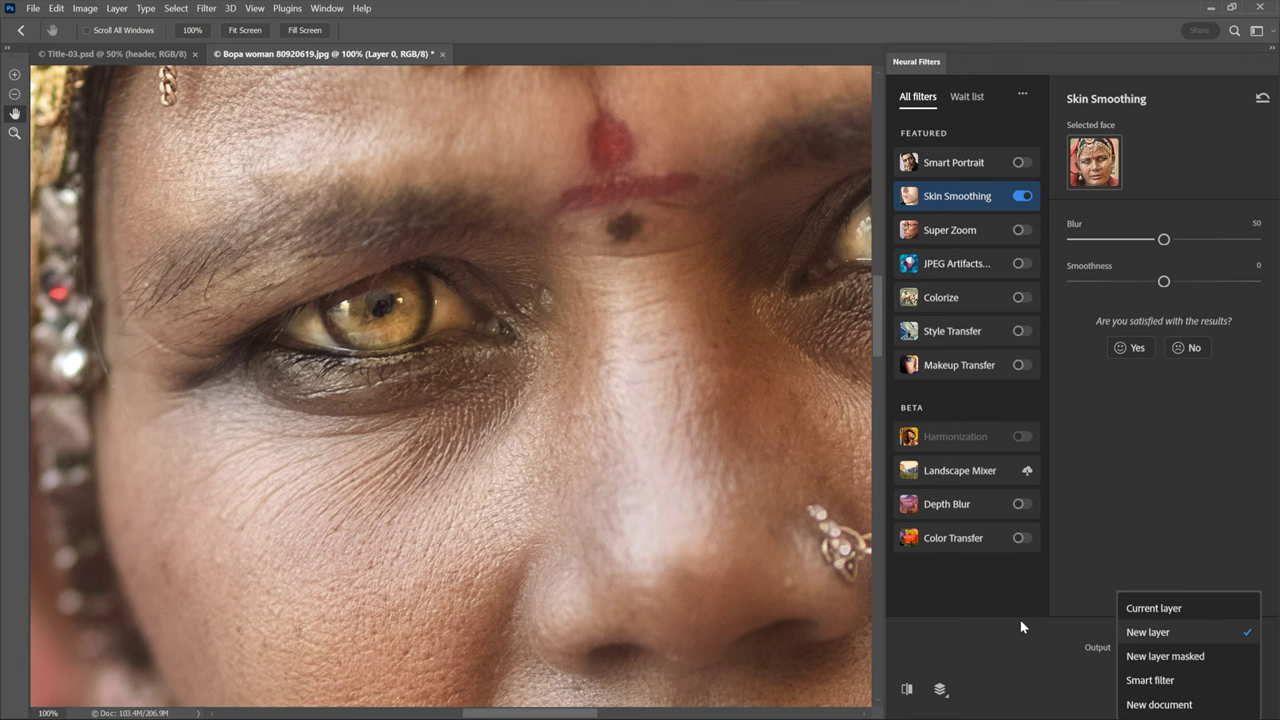
pyautogui.click(1199, 609)
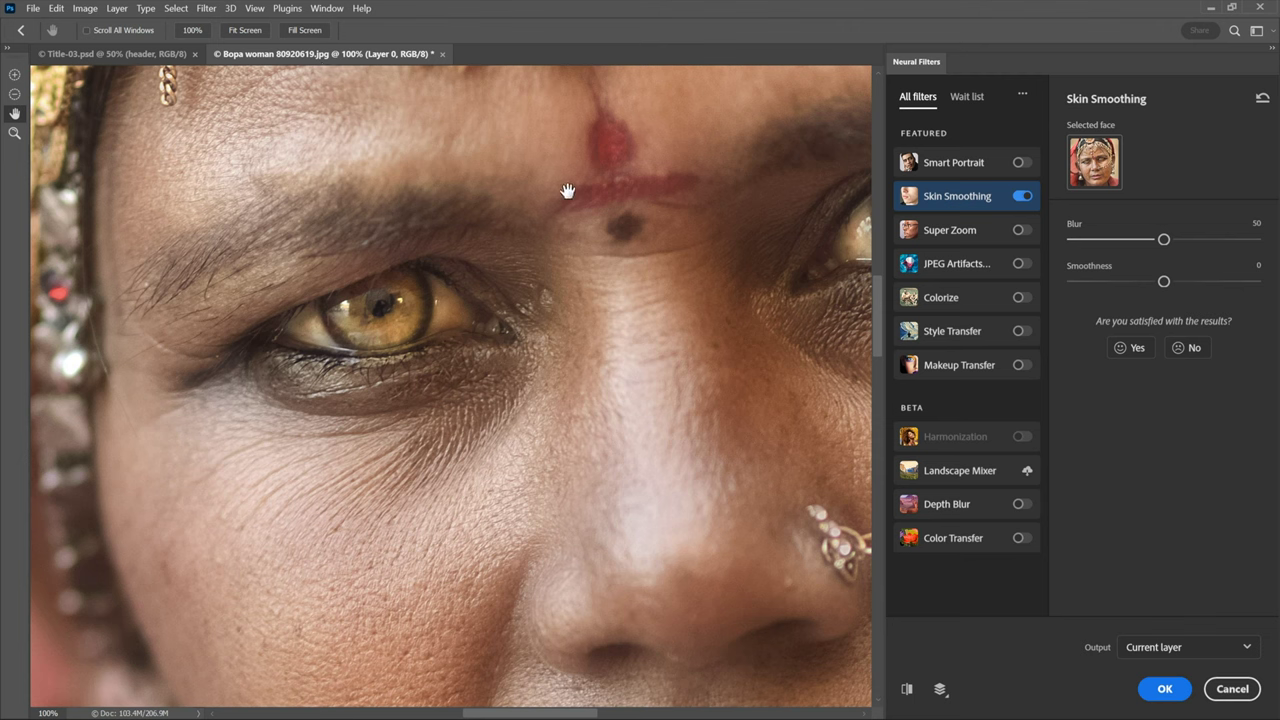
# Switch the Output setting from Current layer to New layer masked
pyautogui.click(1207, 650)
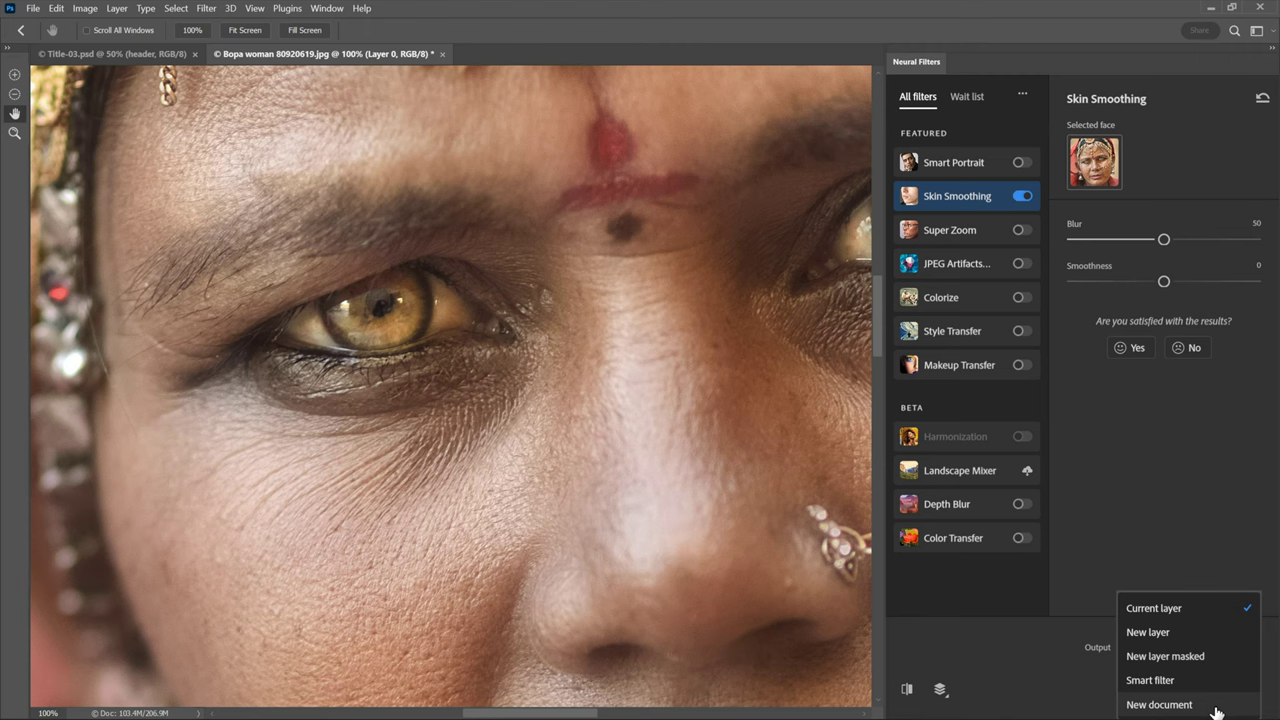
pyautogui.click(1231, 659)
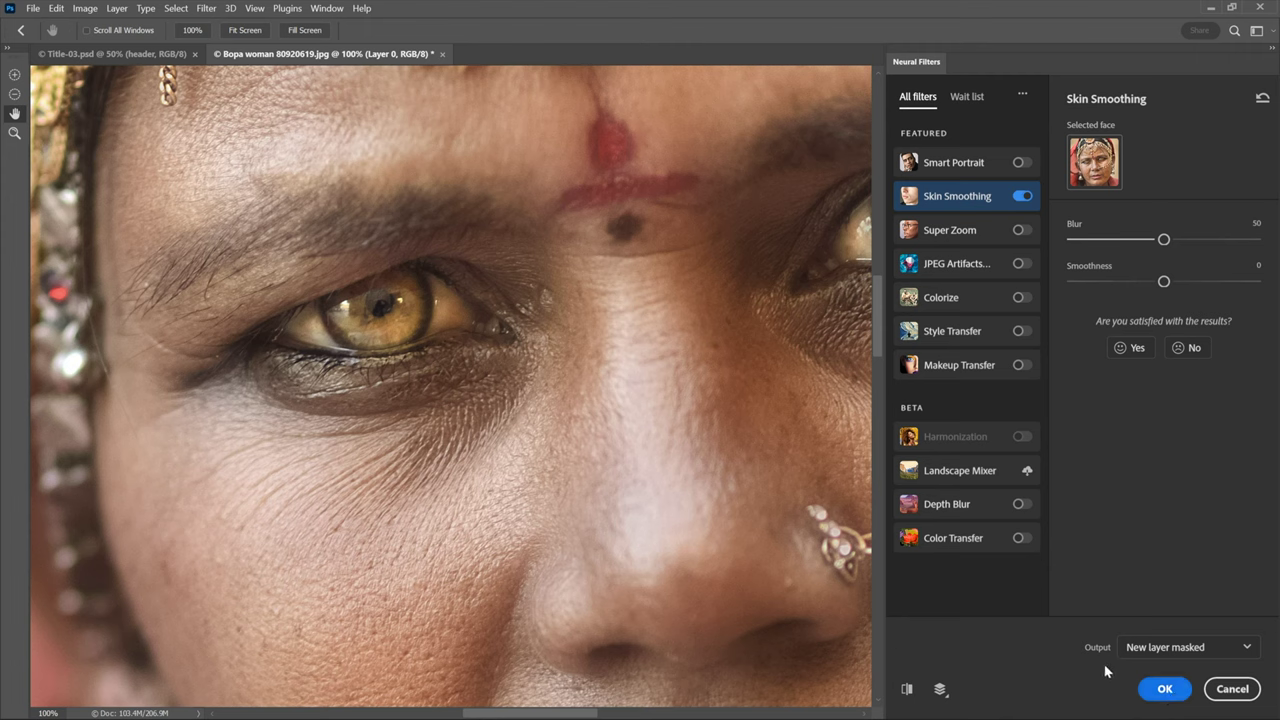
# Confirm the filter with OK, creating Layer 1 with a face-shaped mask above Background
pyautogui.click(1181, 692)
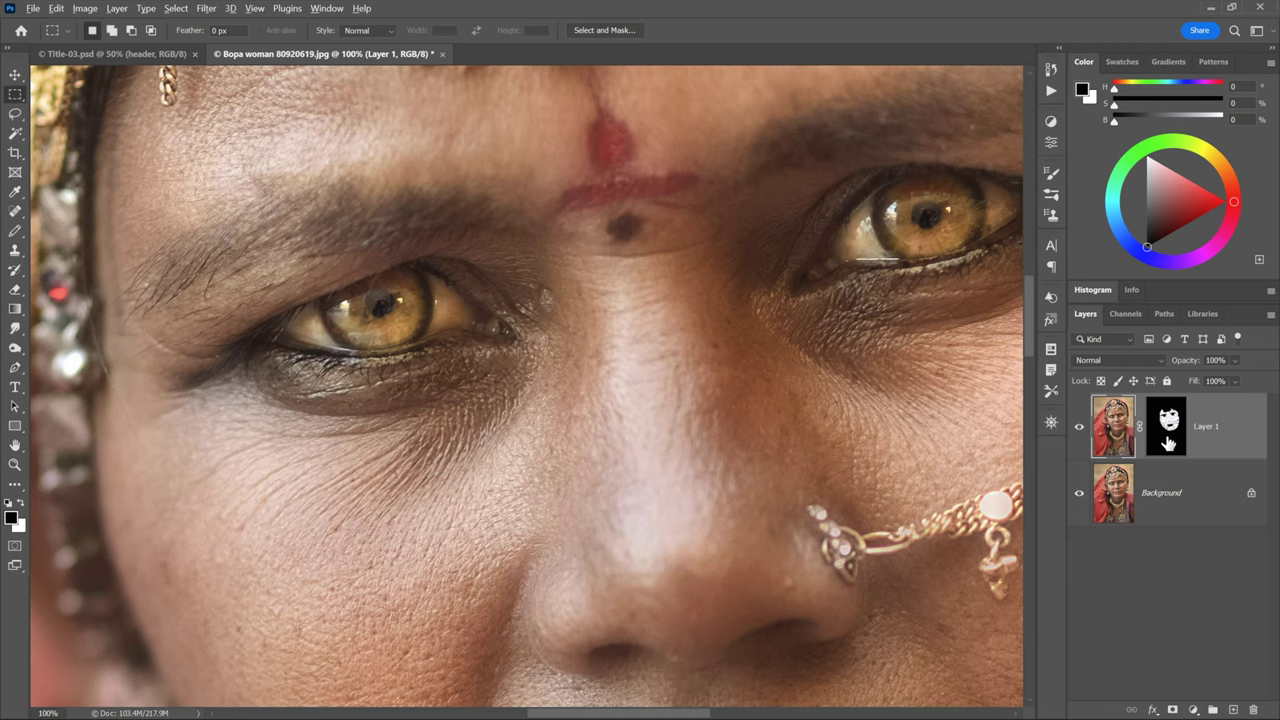
# Display Layer 1's mask alone and pan across it down to the blacked-out mouth
pyautogui.click(1168, 443)
pyautogui.keyDown('alt'); pyautogui.click(1168, 443); pyautogui.keyUp('alt')
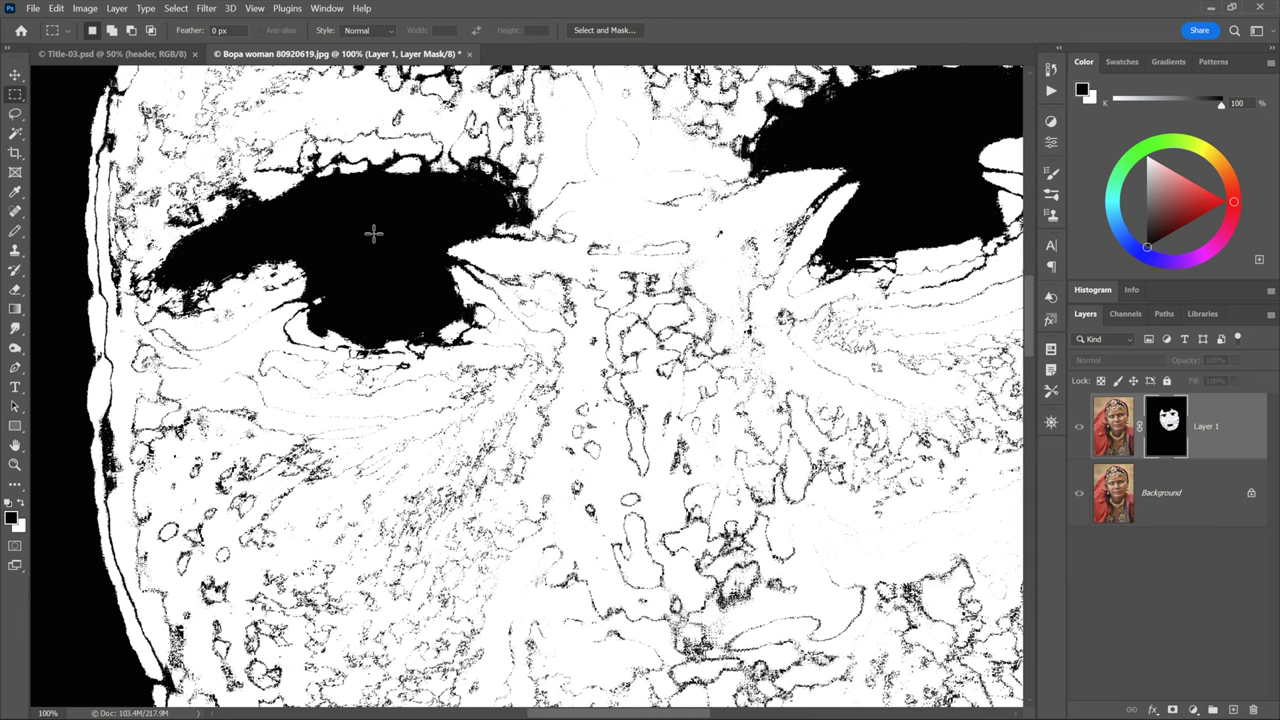
pyautogui.moveTo(380, 214); pyautogui.dragTo(354, 346)
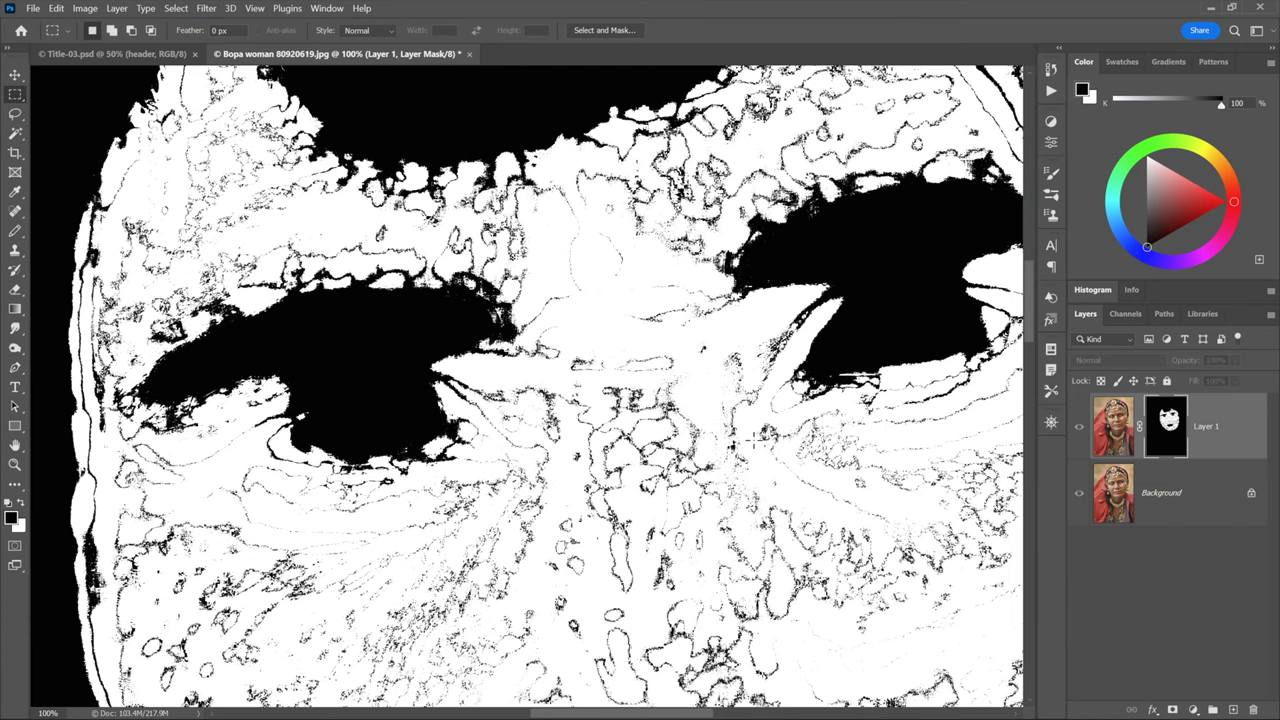
pyautogui.moveTo(693, 622); pyautogui.dragTo(581, 279)
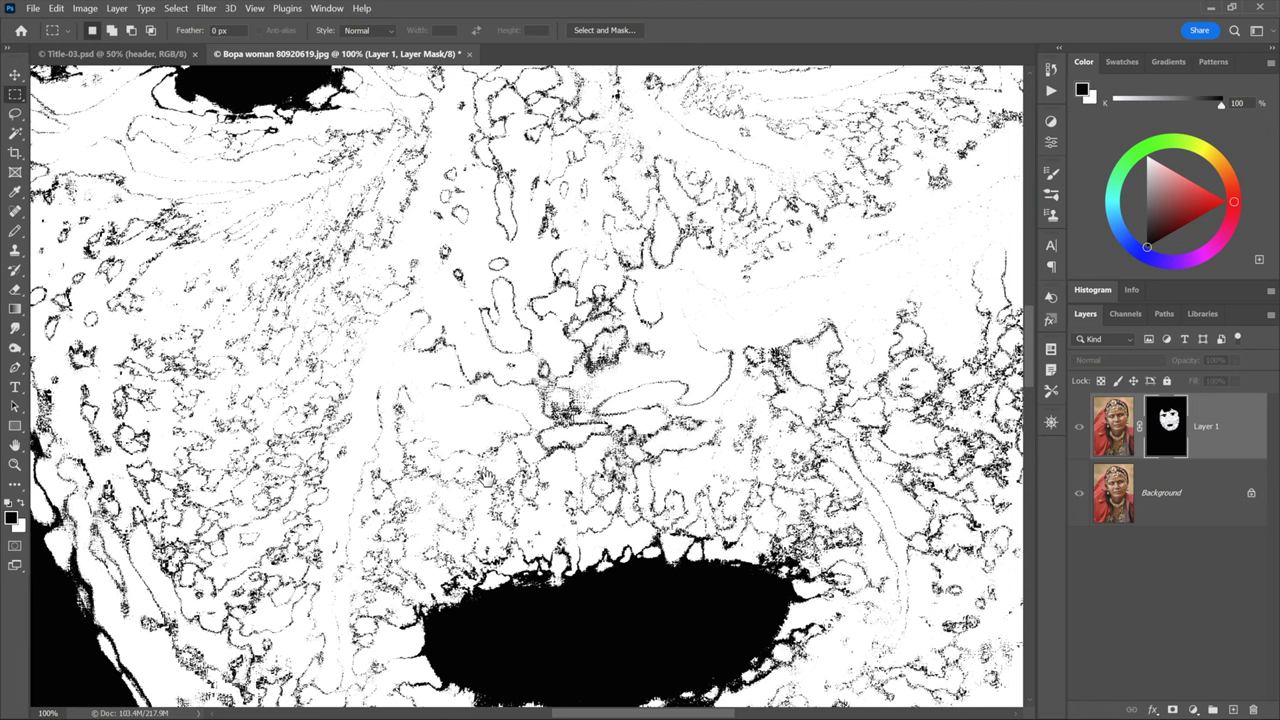
pyautogui.moveTo(481, 513); pyautogui.dragTo(525, 385)
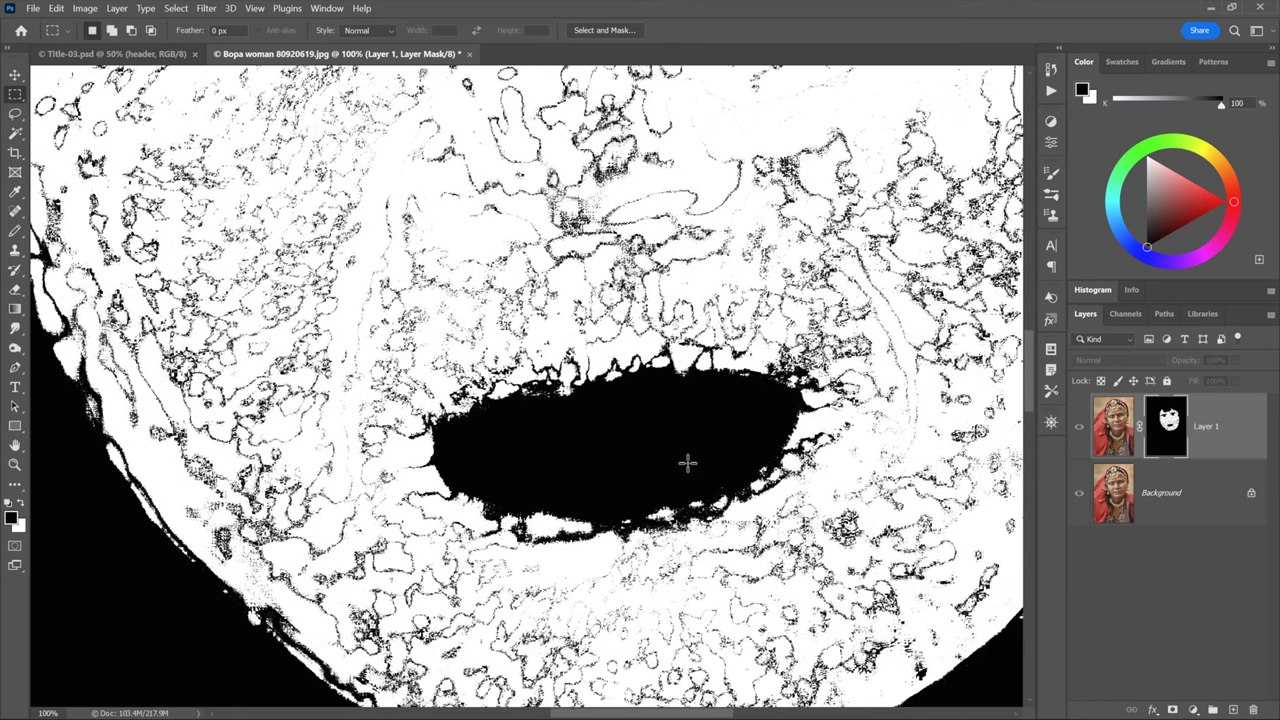
pyautogui.hotkey('ctrl', '-')
pyautogui.hotkey('ctrl', '-')
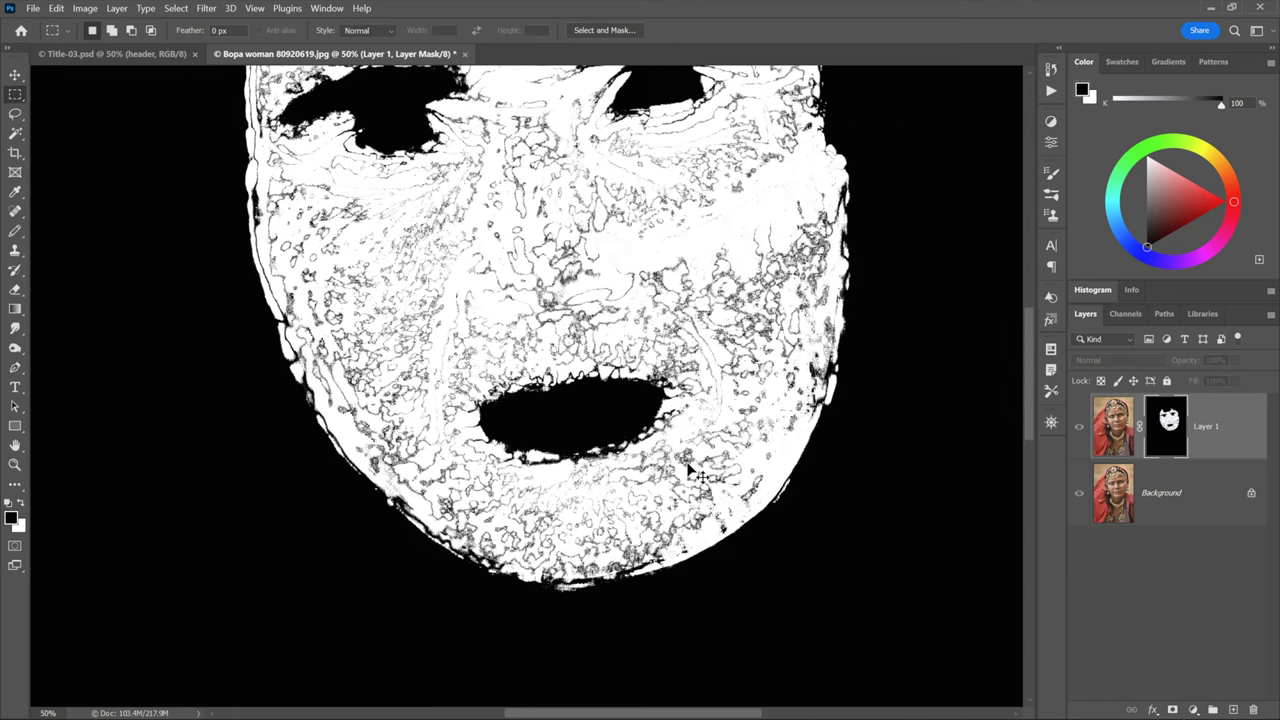
pyautogui.moveTo(587, 289); pyautogui.dragTo(578, 433)
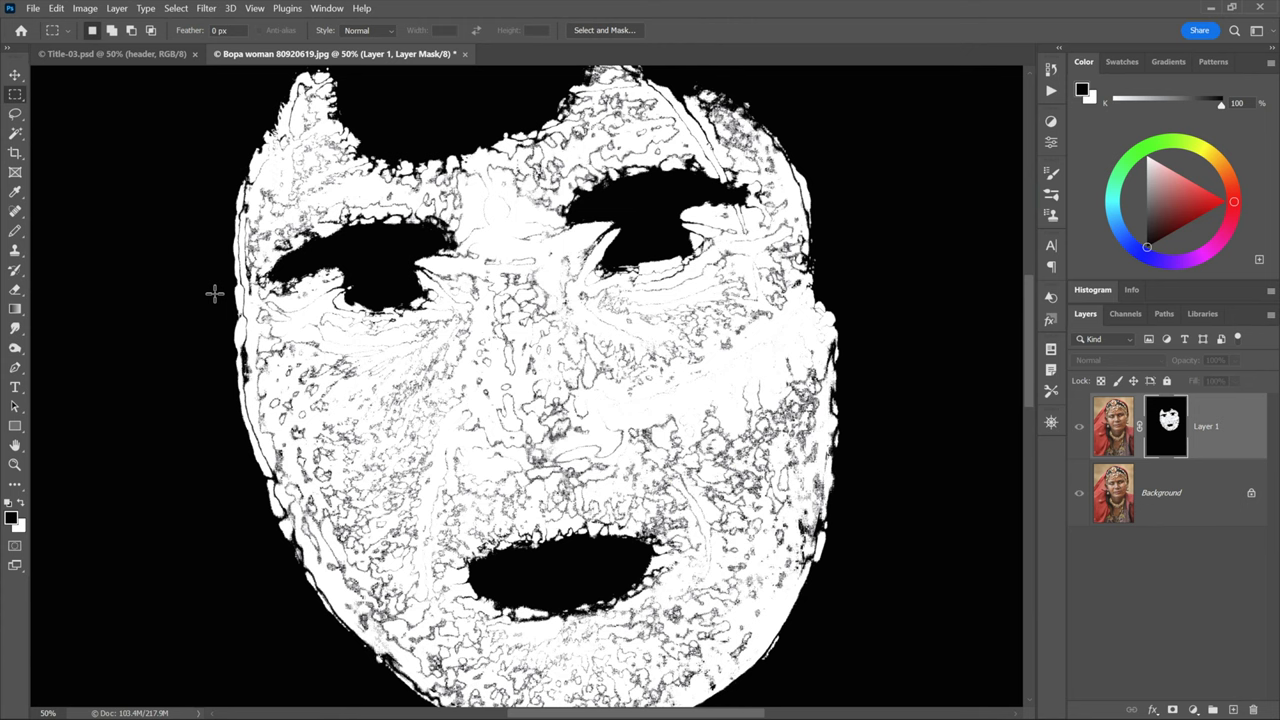
pyautogui.hotkey('ctrl', '+')
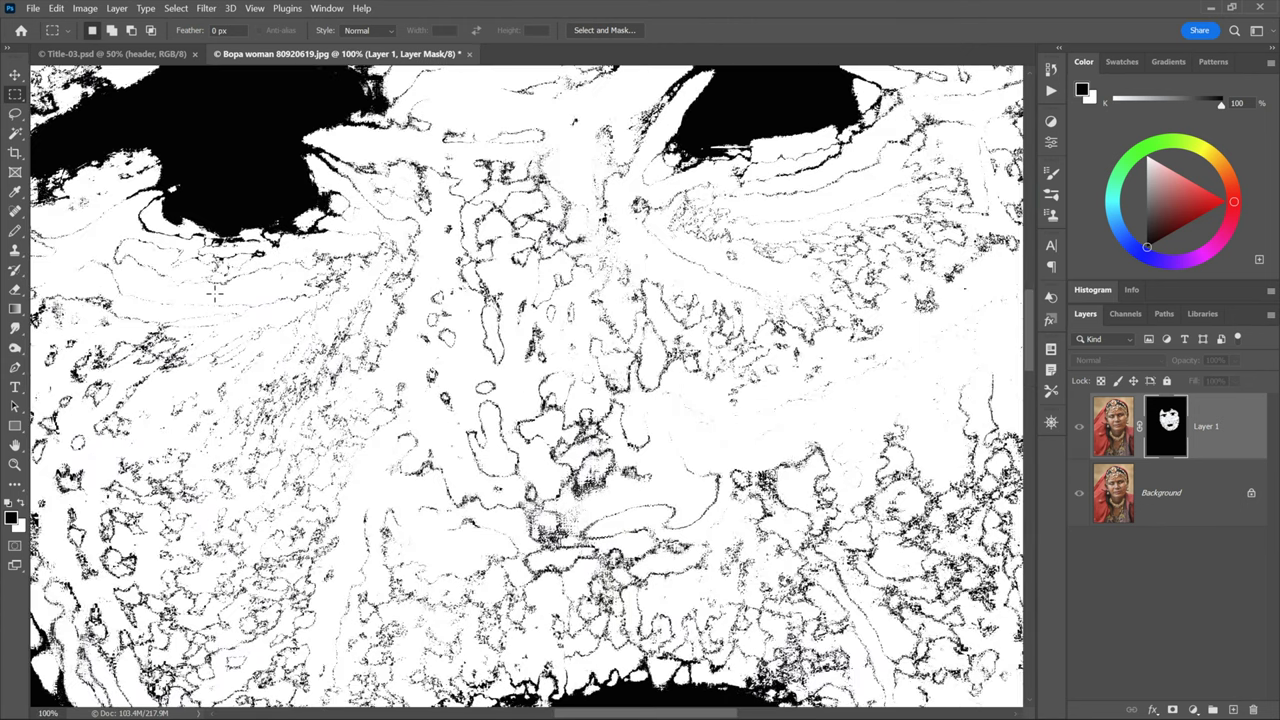
pyautogui.moveTo(895, 393); pyautogui.dragTo(733, 432)
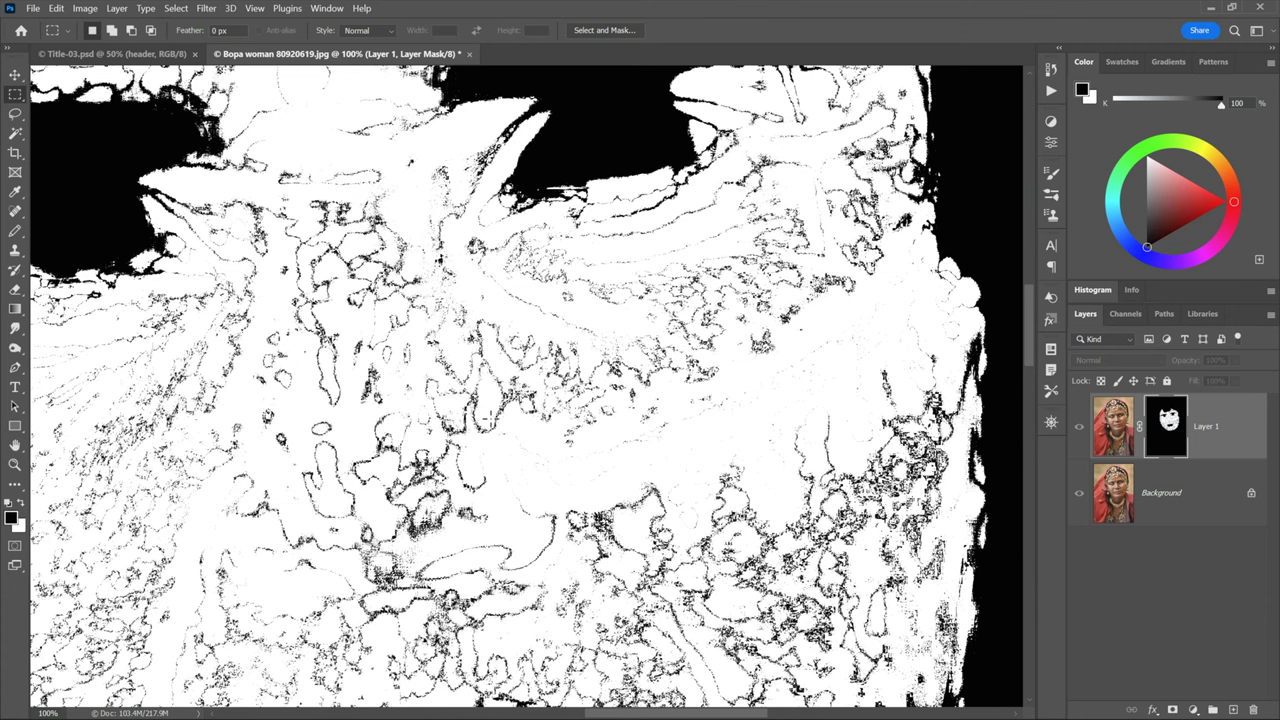
pyautogui.hotkey('ctrl', '+')
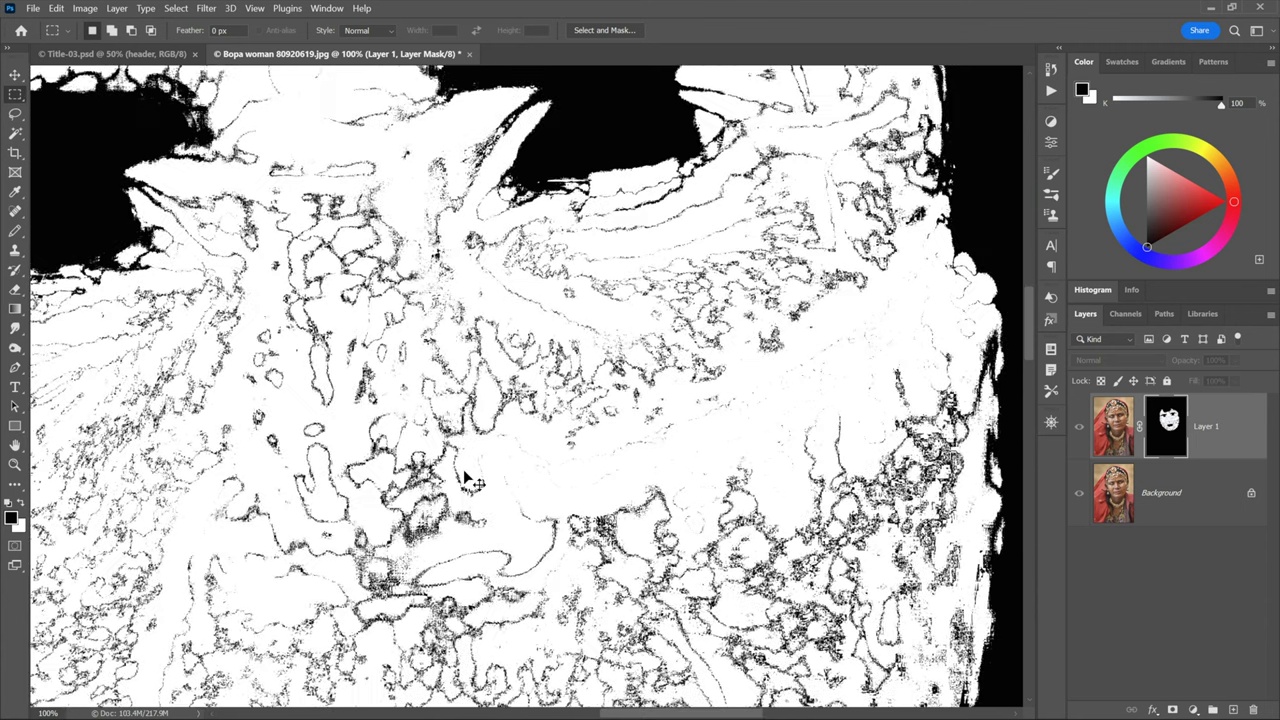
pyautogui.moveTo(464, 470); pyautogui.dragTo(505, 393)
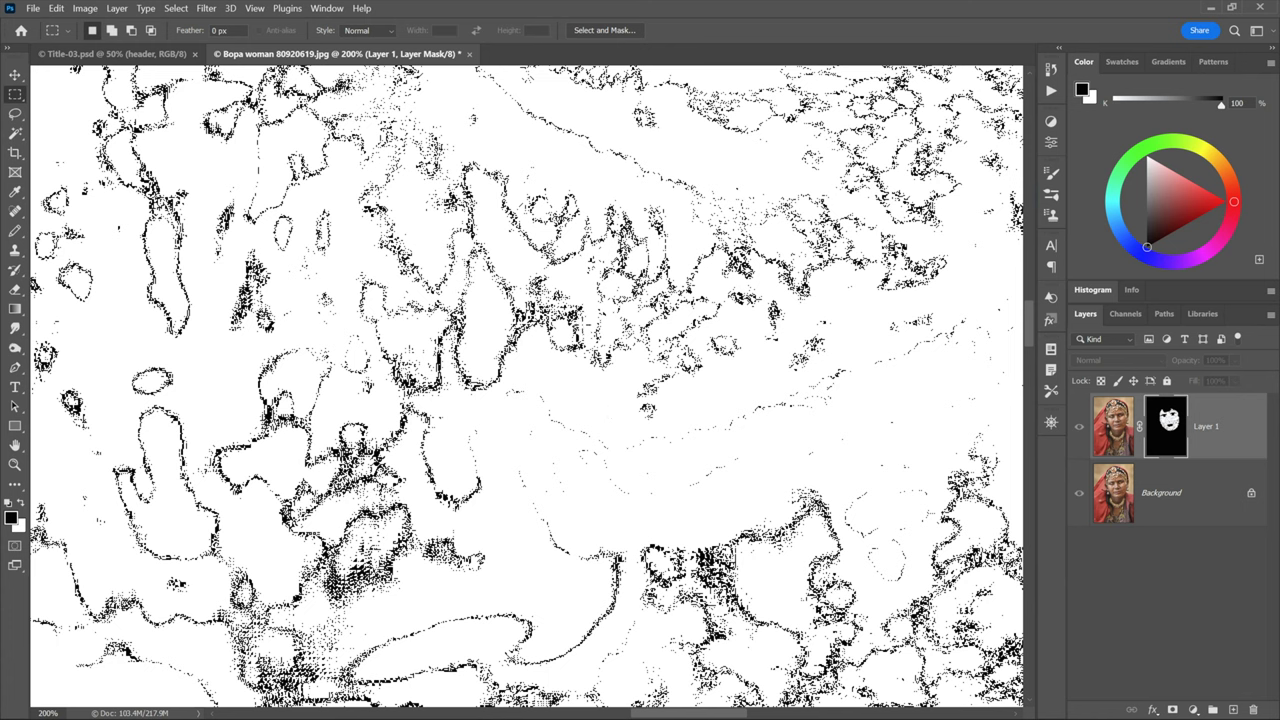
pyautogui.moveTo(616, 266); pyautogui.dragTo(577, 595)
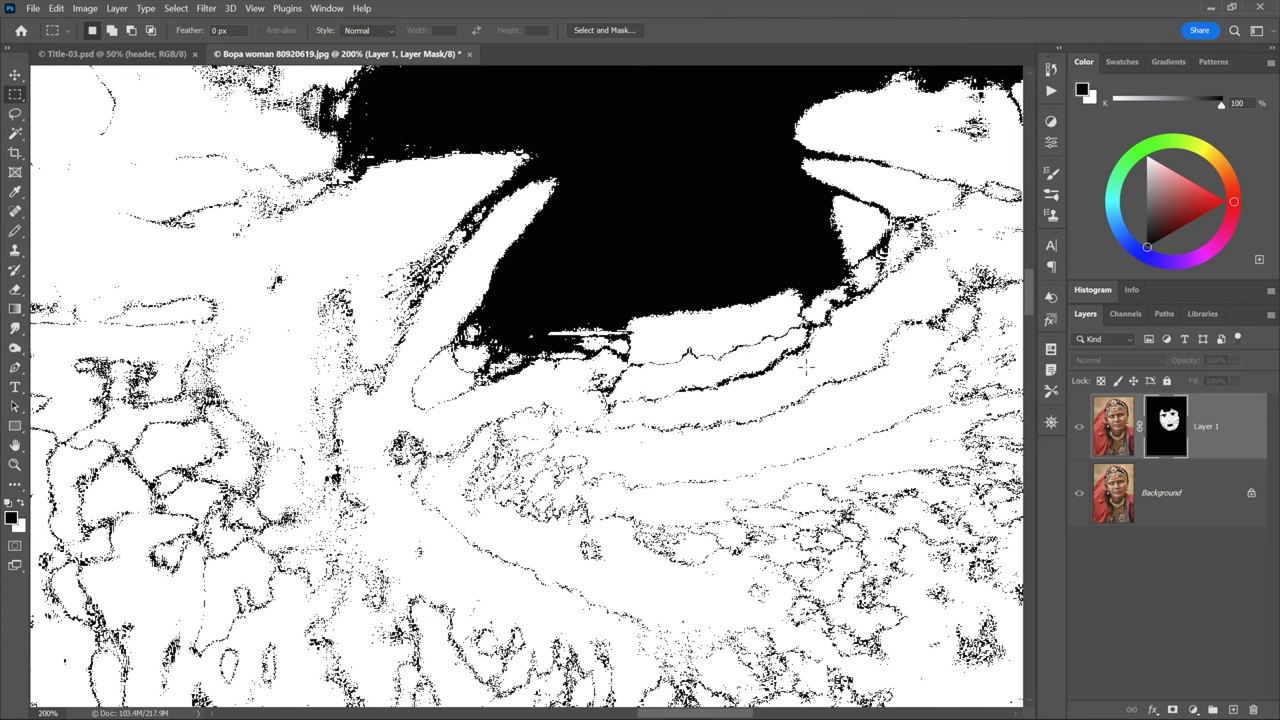
# Switch from Layer 1's mask back to the smoothed photo, zoomed to 50% and centred on the portrait
pyautogui.click(1108, 440)
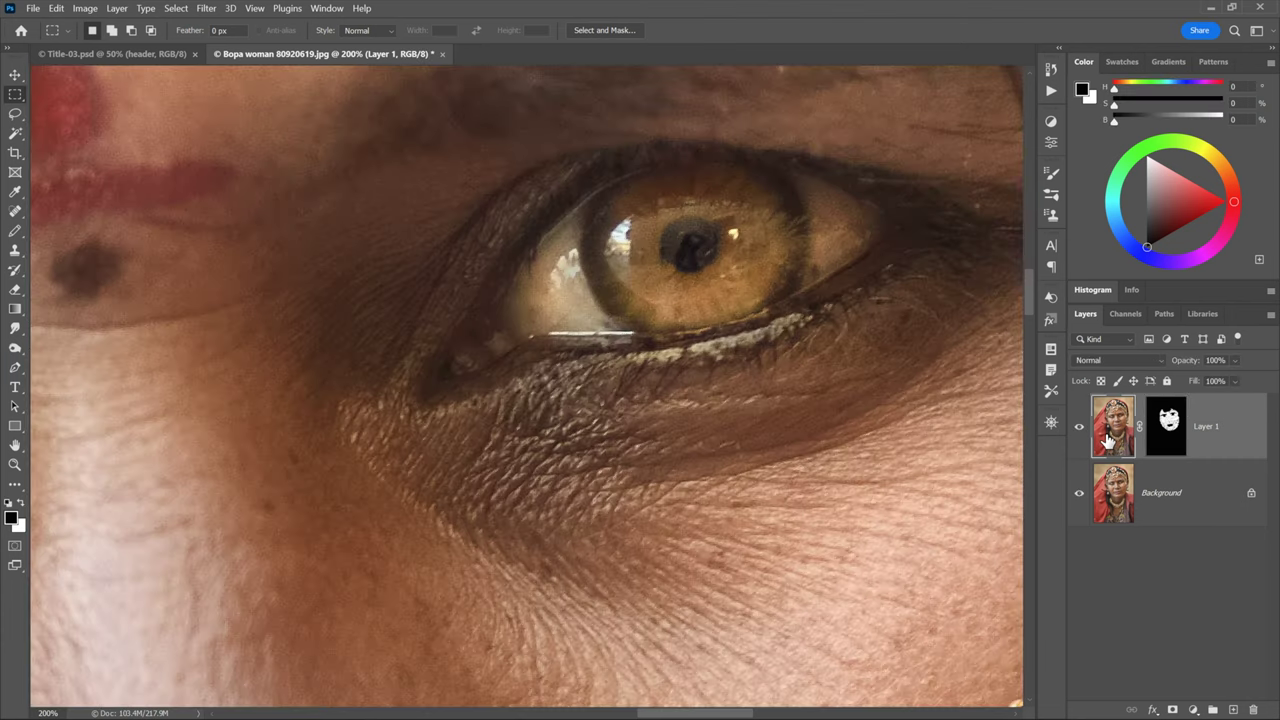
pyautogui.hotkey('ctrl', '-')
pyautogui.hotkey('ctrl', '-')
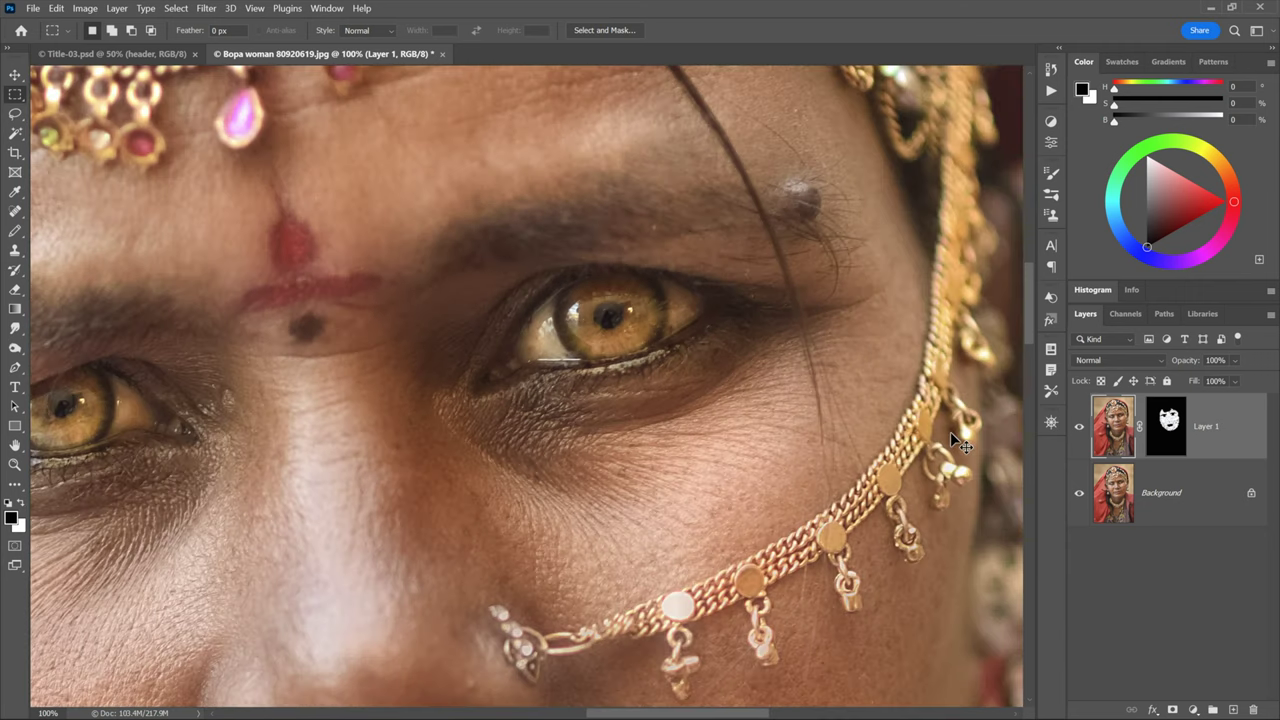
pyautogui.hotkey('ctrl', '-')
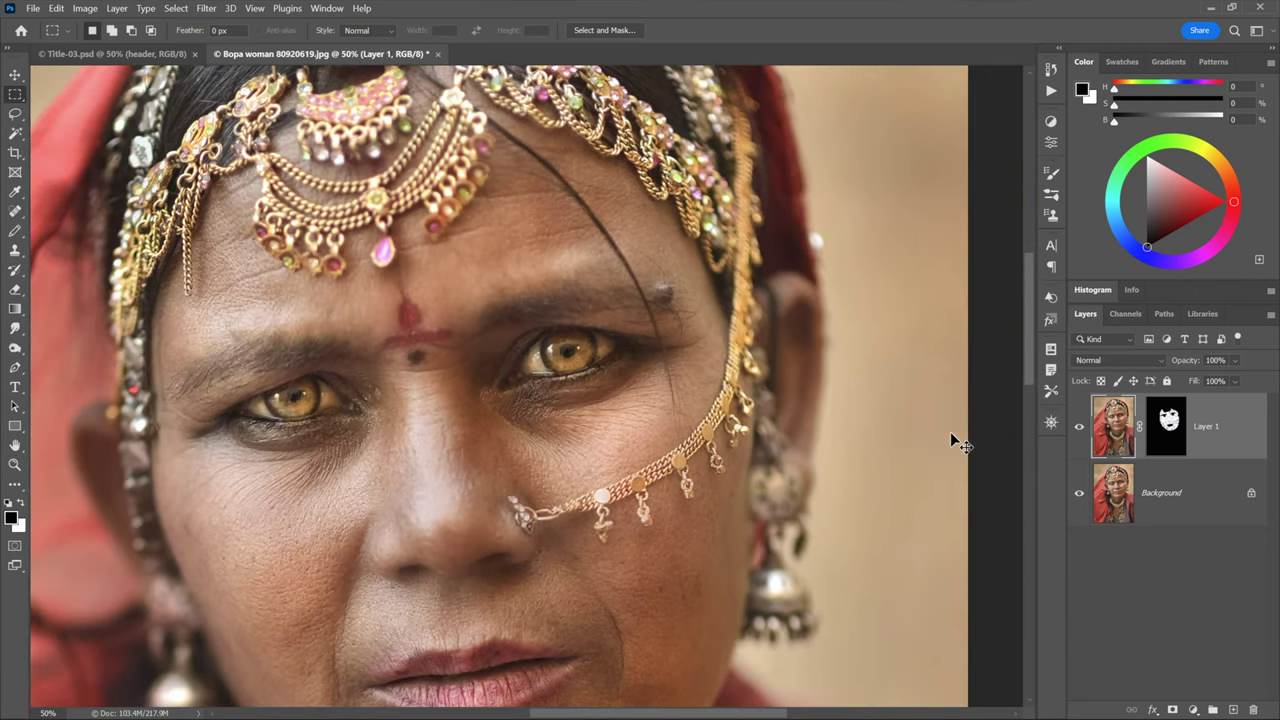
pyautogui.moveTo(489, 555); pyautogui.dragTo(566, 389)
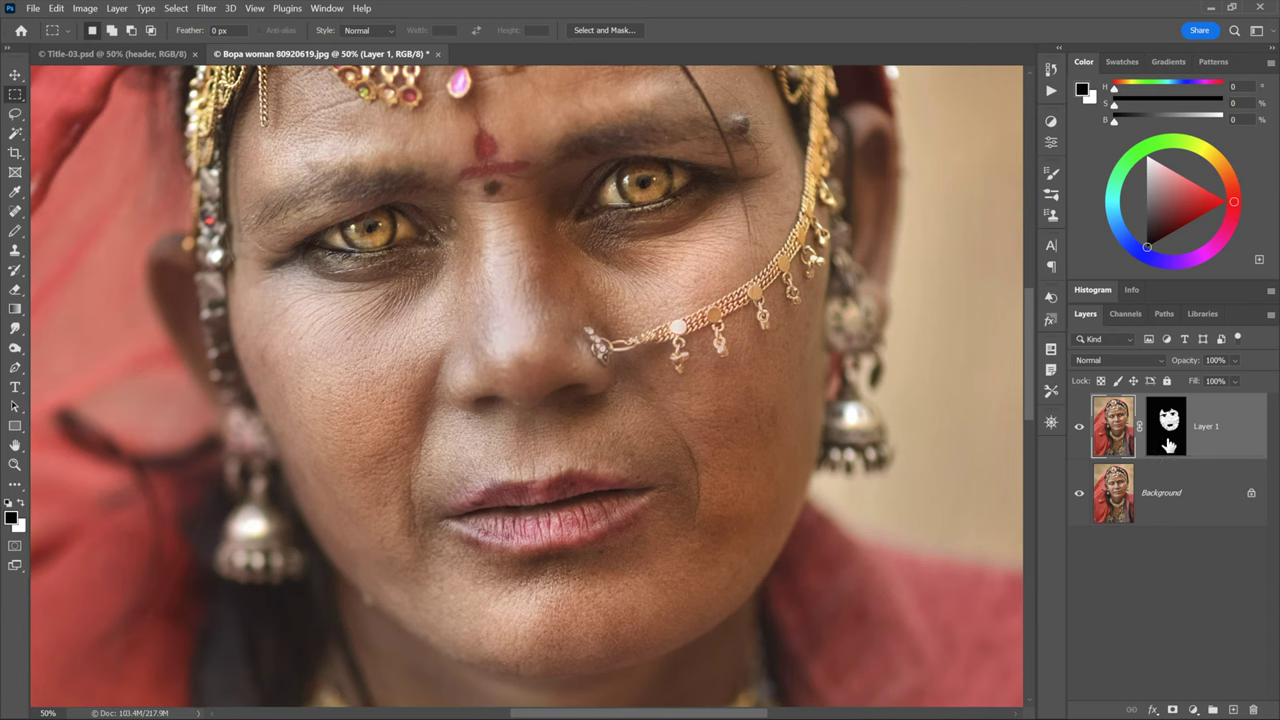
pyautogui.keyDown('shift'); pyautogui.click(1168, 443); pyautogui.keyUp('shift')
pyautogui.keyDown('shift'); pyautogui.click(1164, 449); pyautogui.keyUp('shift')
pyautogui.click(1079, 430)
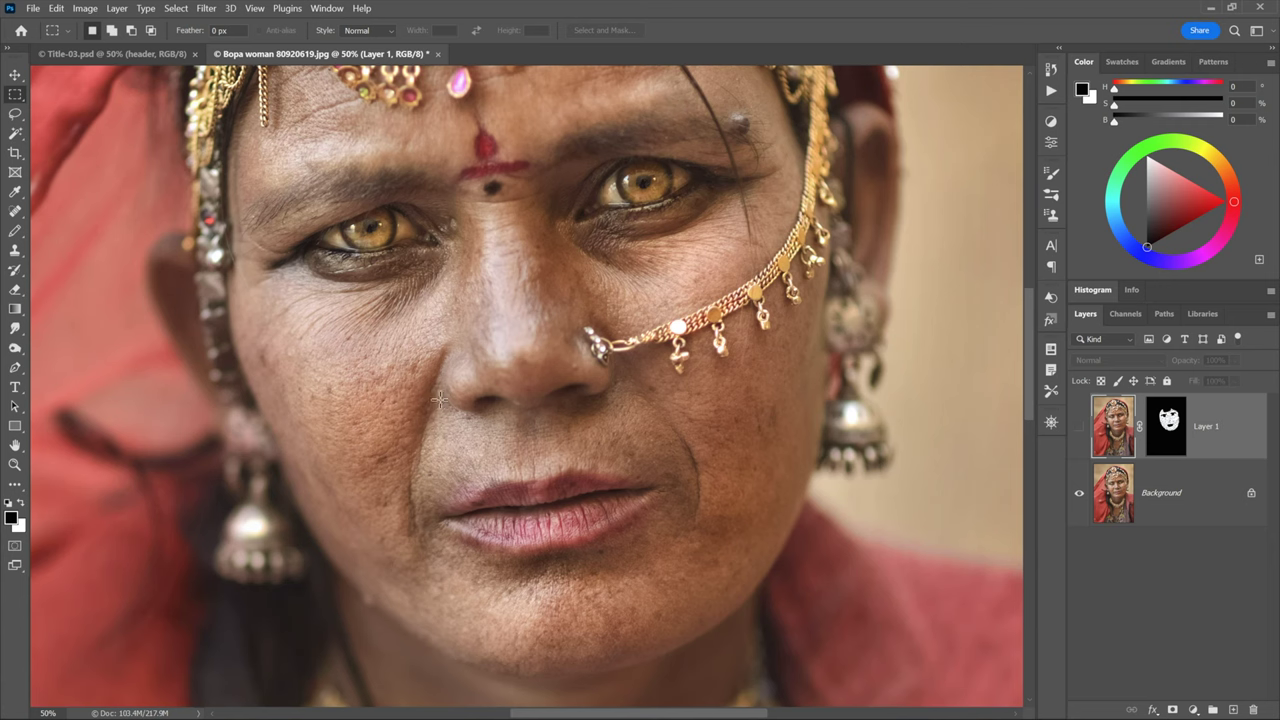
pyautogui.click(1079, 430)
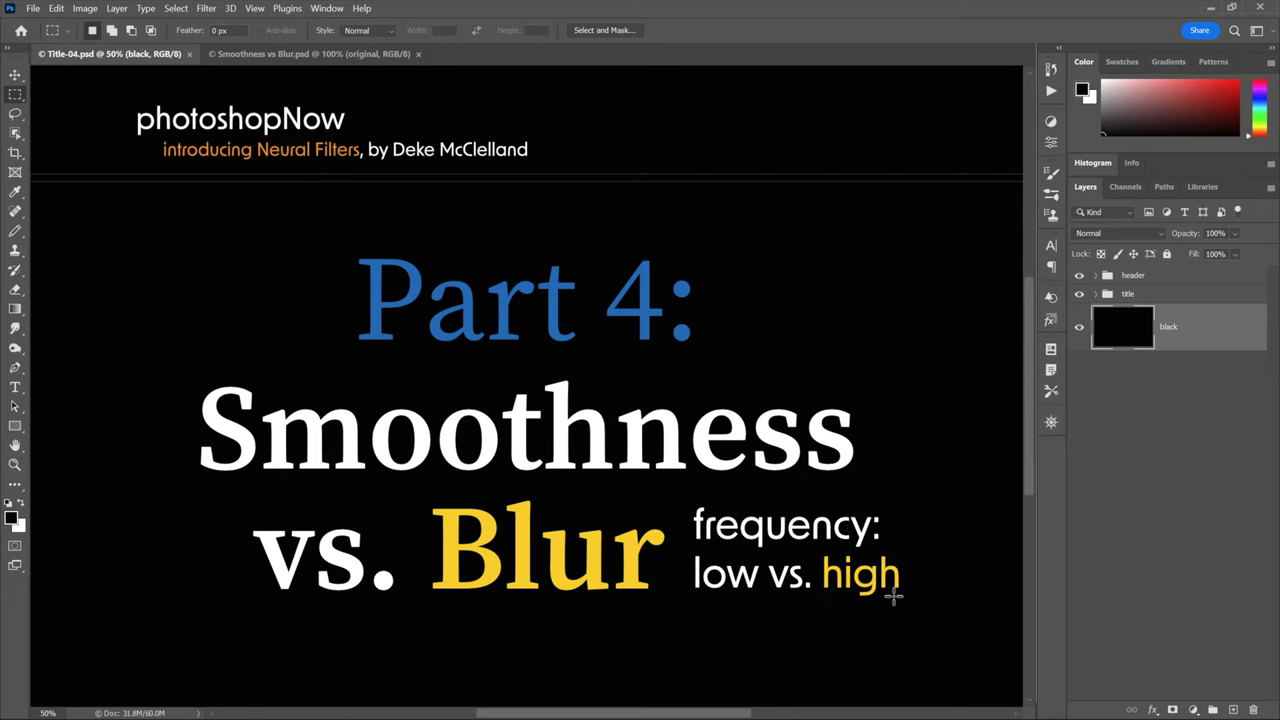
# Make Smoothness vs Blur.psd the active document with Ctrl+Tab, showing the original portrait
pyautogui.hotkey('ctrl', 'Tab')
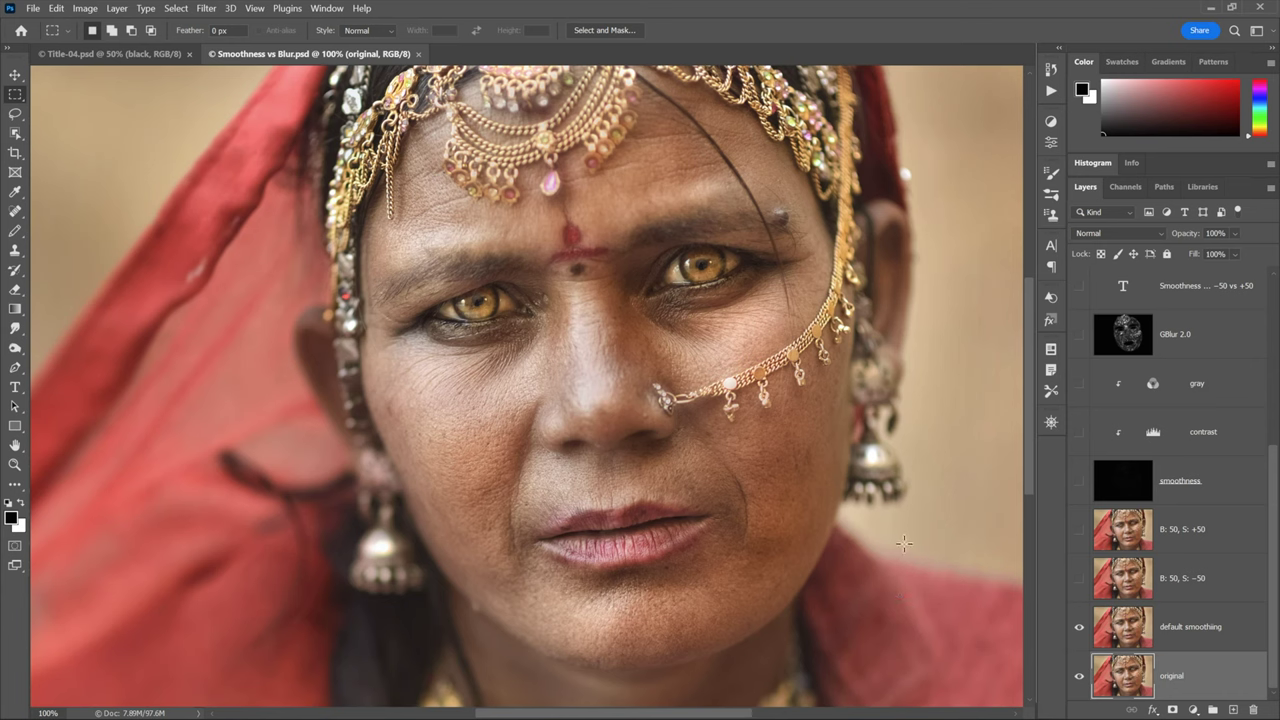
# Reveal the comparison layers for the 'Smoothness (low frequency) −50 vs +50' grayscale face difference map
pyautogui.press('F2')
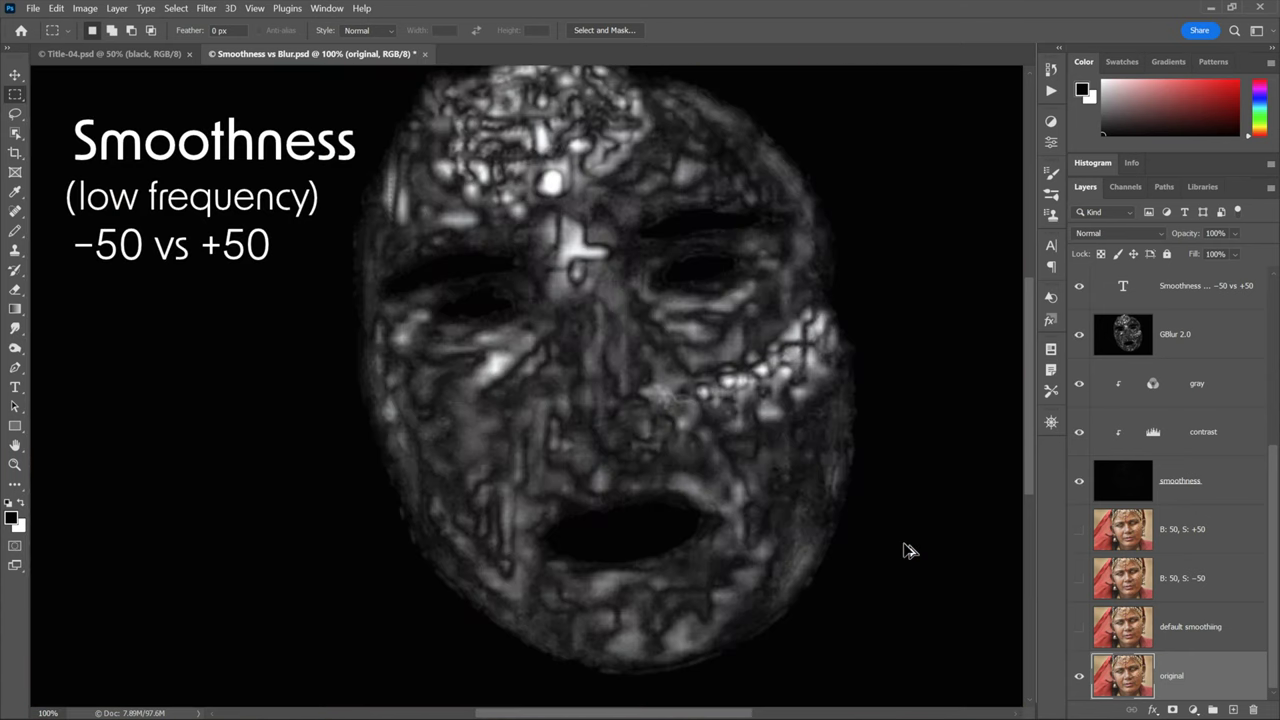